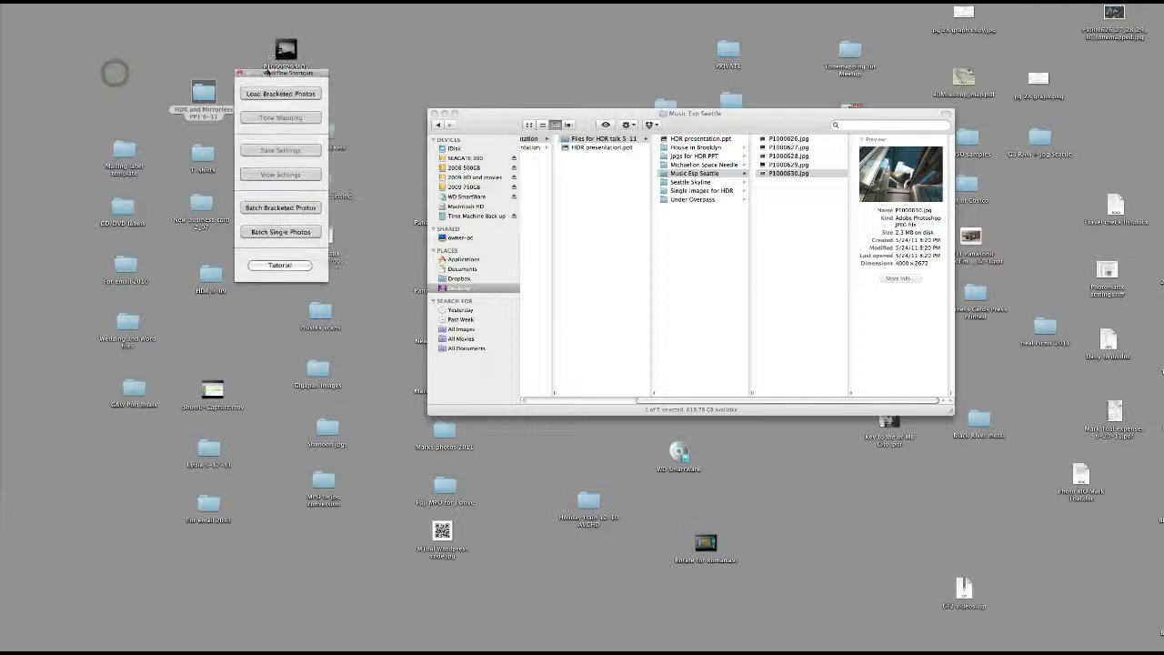
Load the bracketed photos P1000626.jpg to P1000630.jpg from the Music Exp Seattle folder
click(434, 113)
click(179, 84)
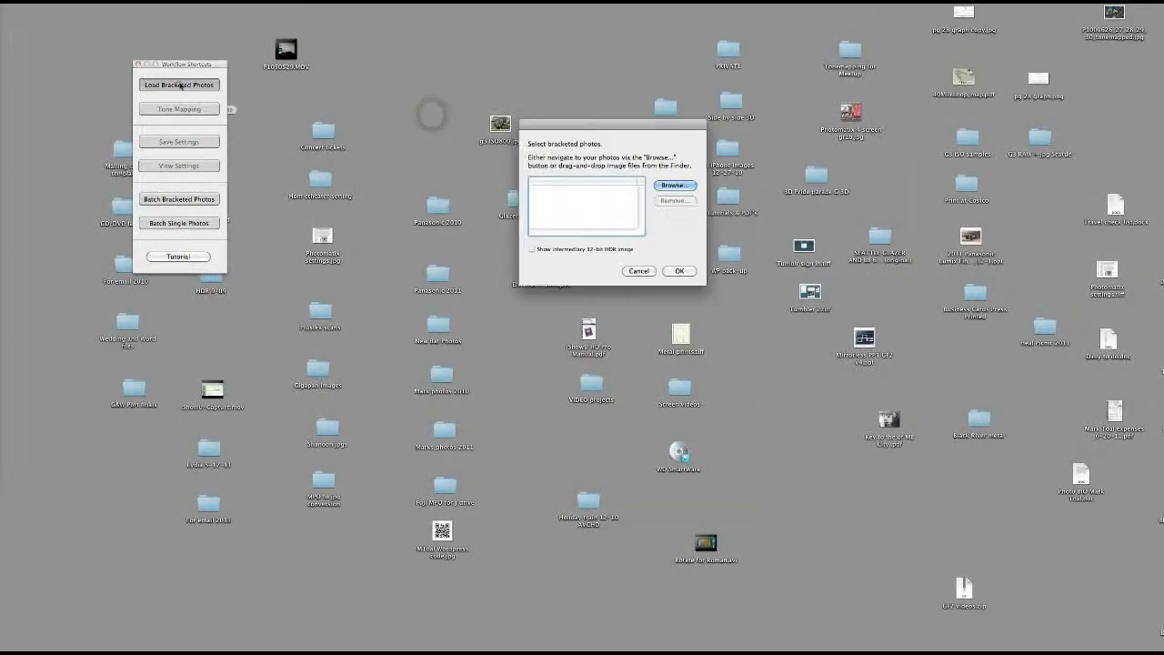
click(673, 185)
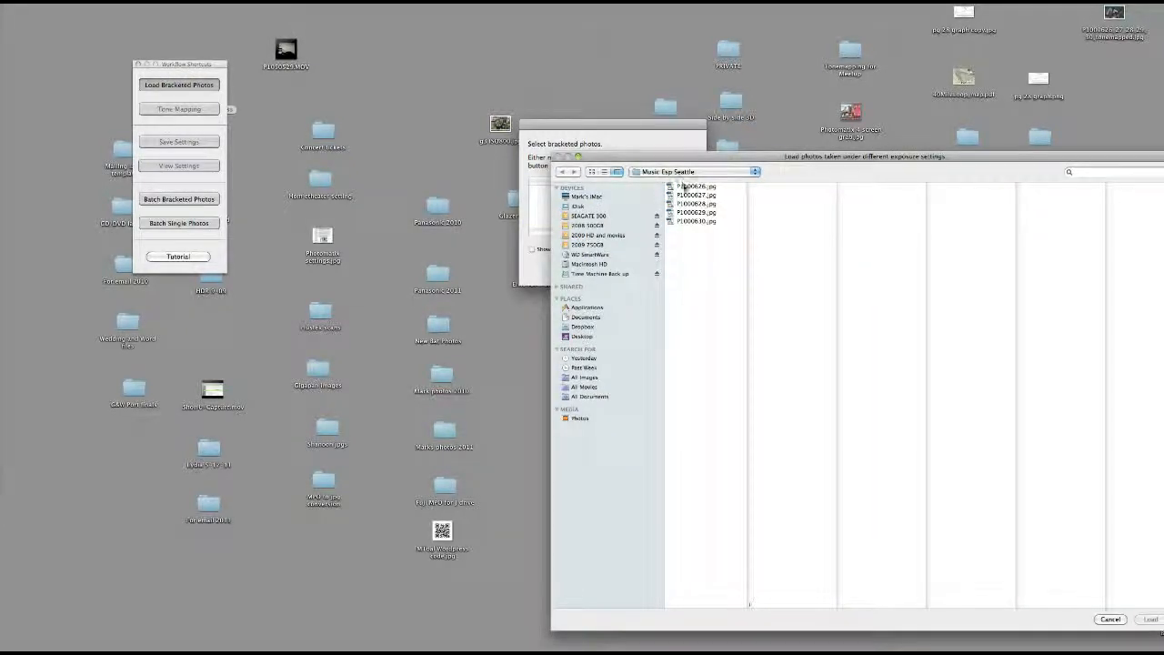
click(684, 186)
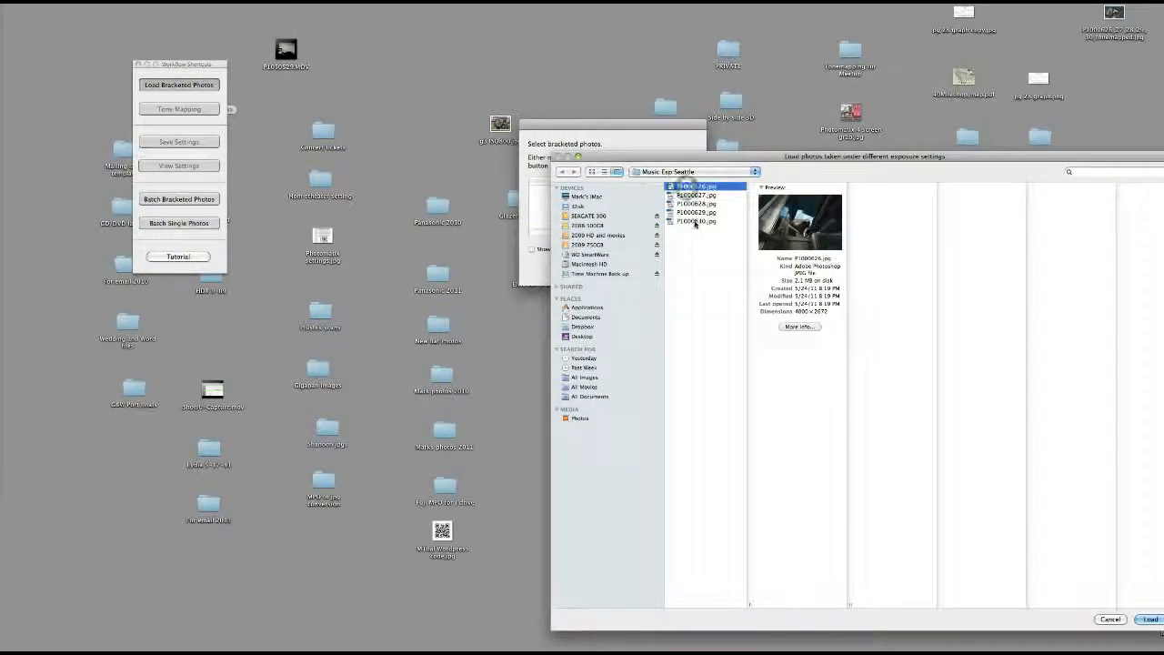
shift+click(696, 221)
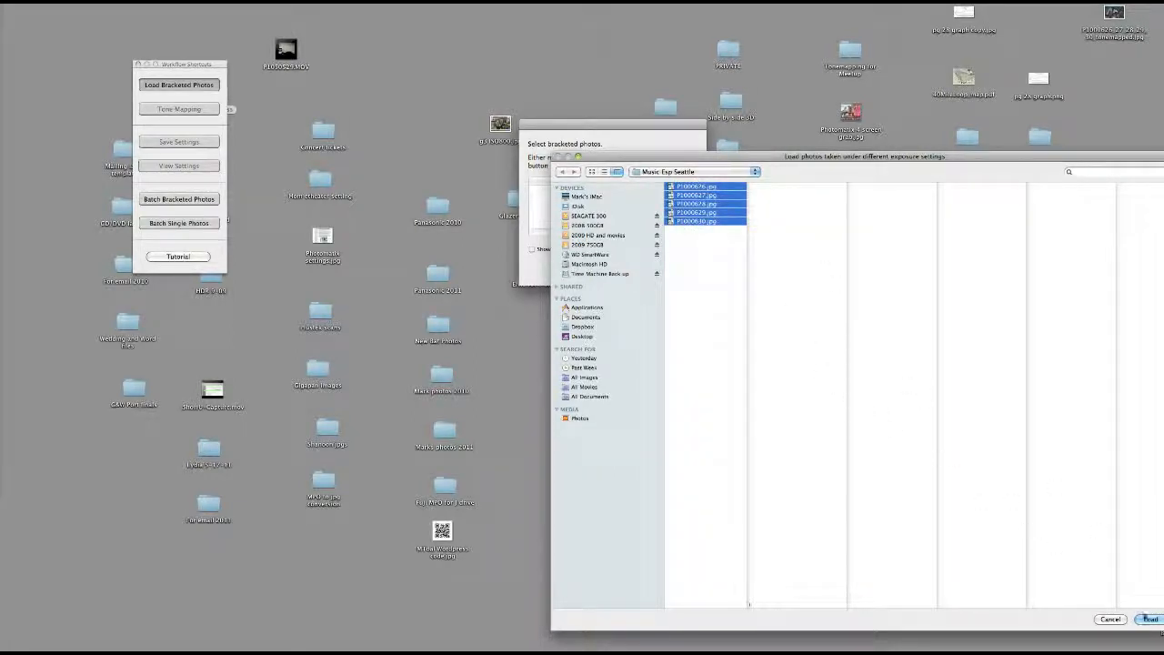
click(1150, 619)
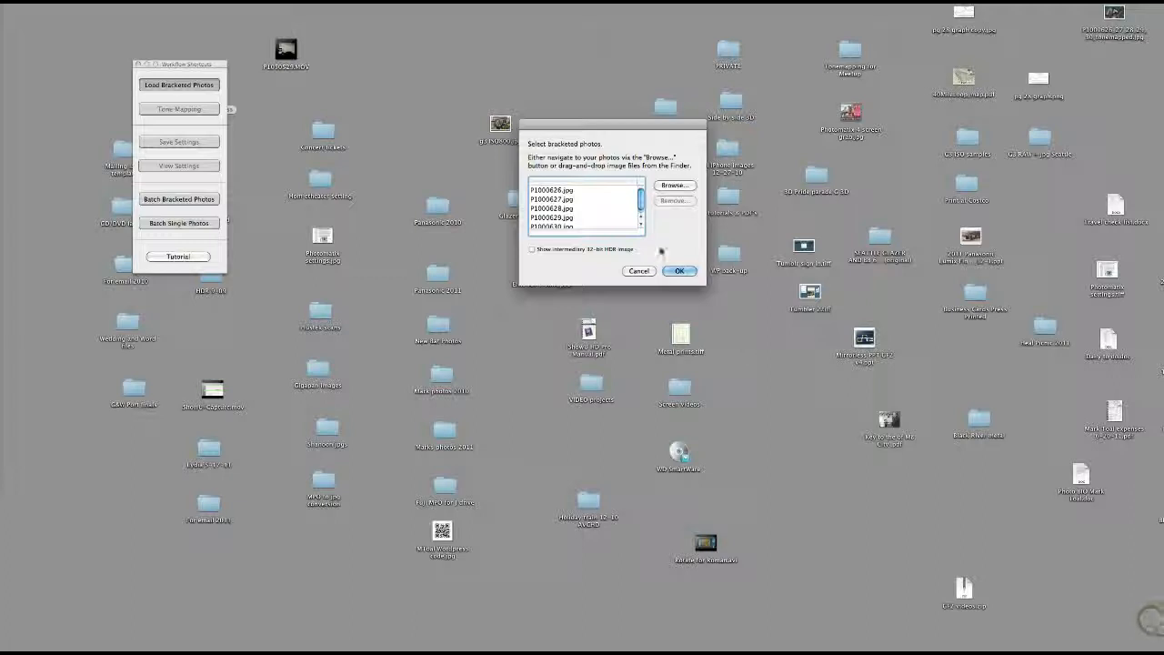
click(677, 270)
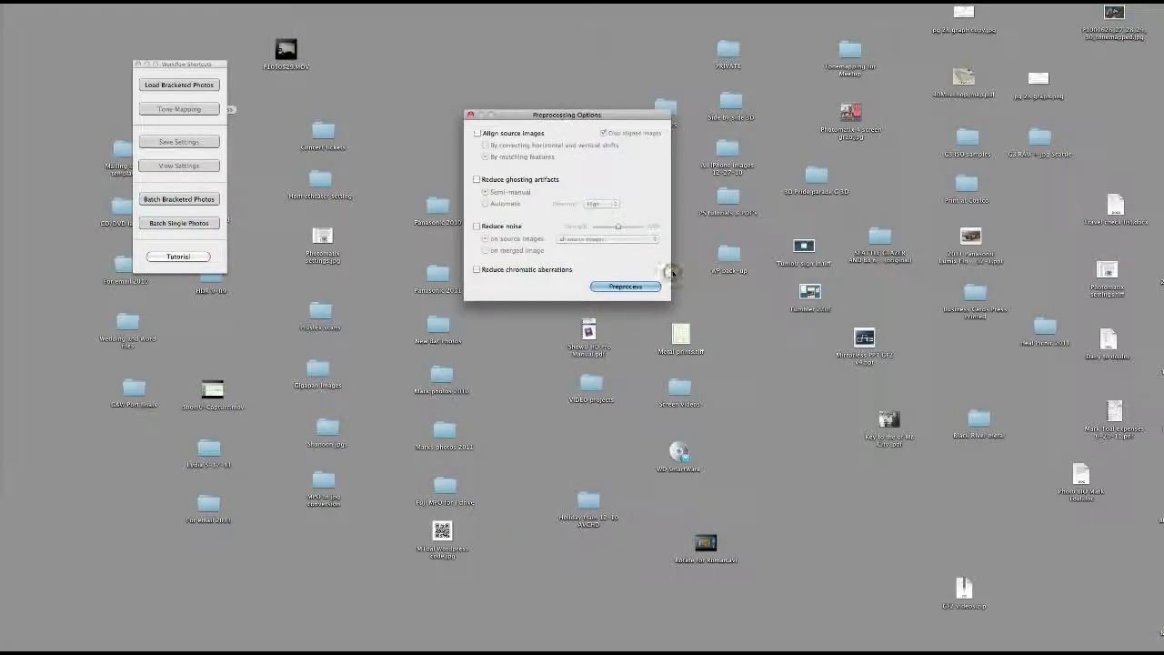
click(492, 133)
click(488, 179)
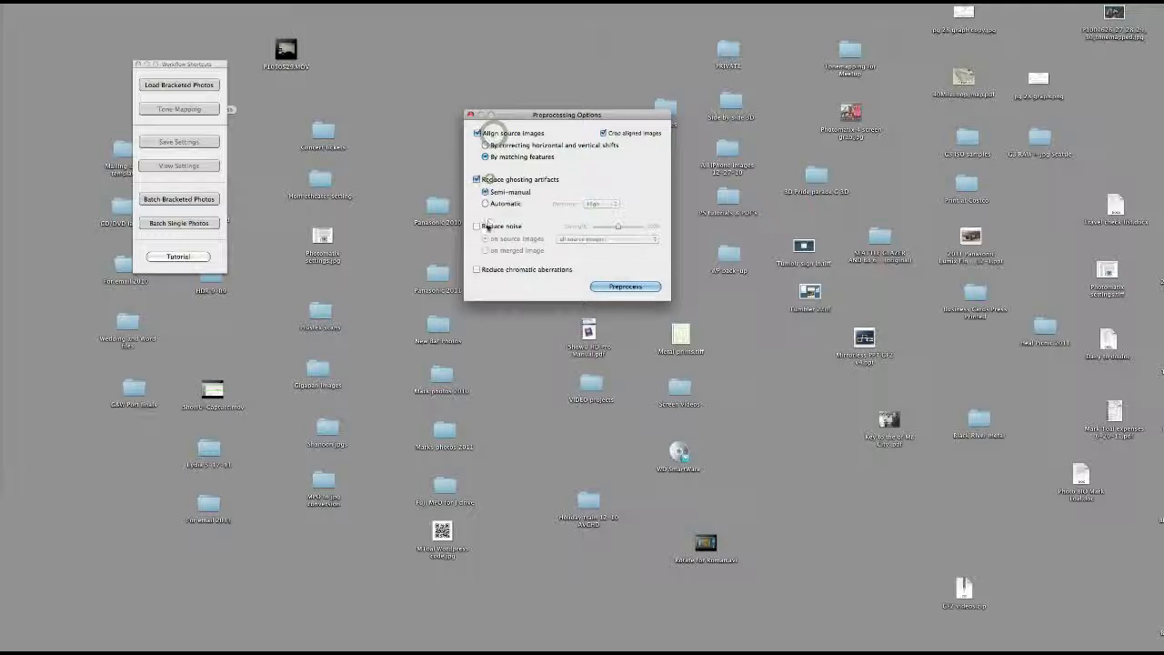
click(482, 225)
click(479, 269)
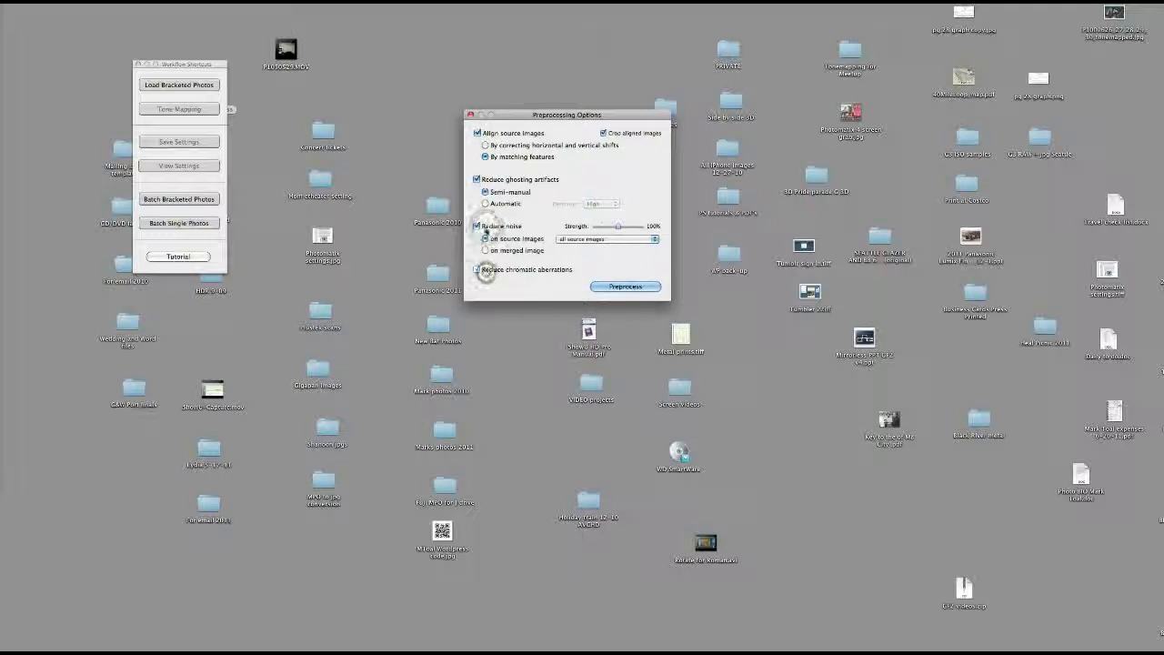
click(479, 270)
click(482, 227)
click(485, 179)
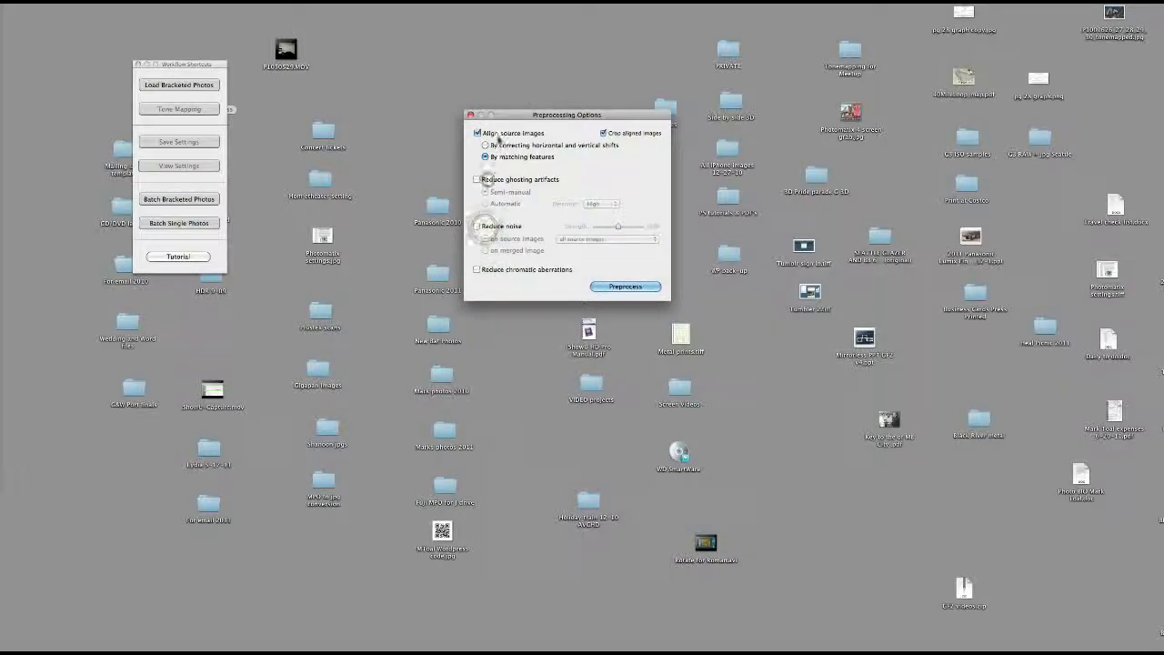
click(496, 133)
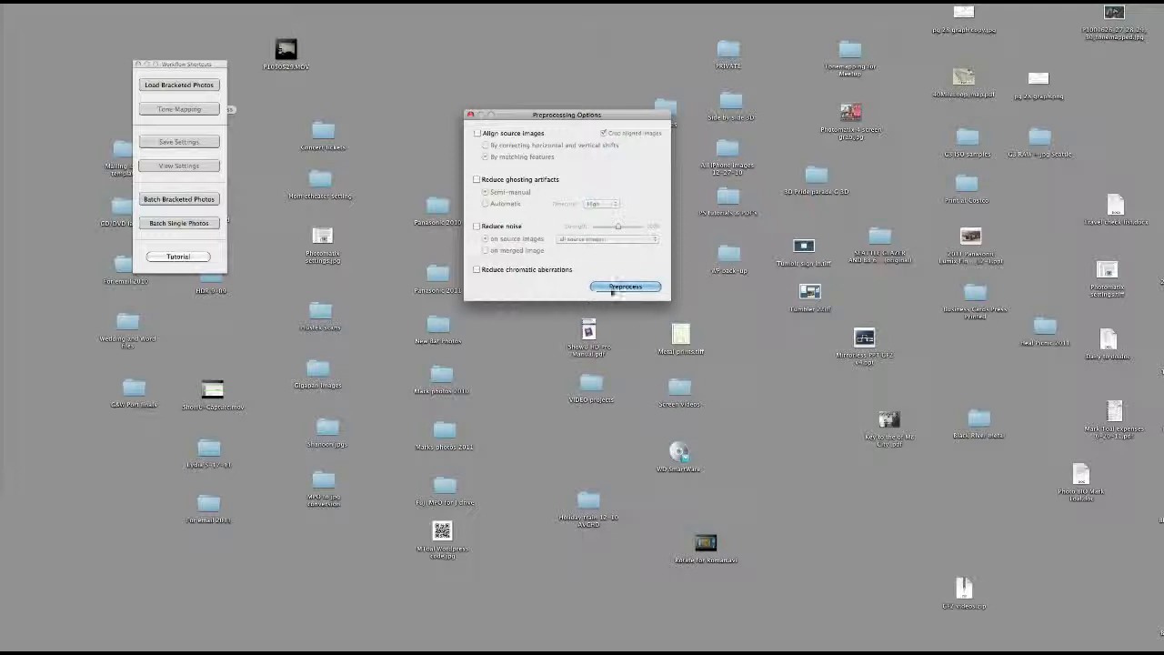
Preprocess the bracketed photos with all preprocessing options off and move the preview window up, clear of the preset thumbnails
click(613, 287)
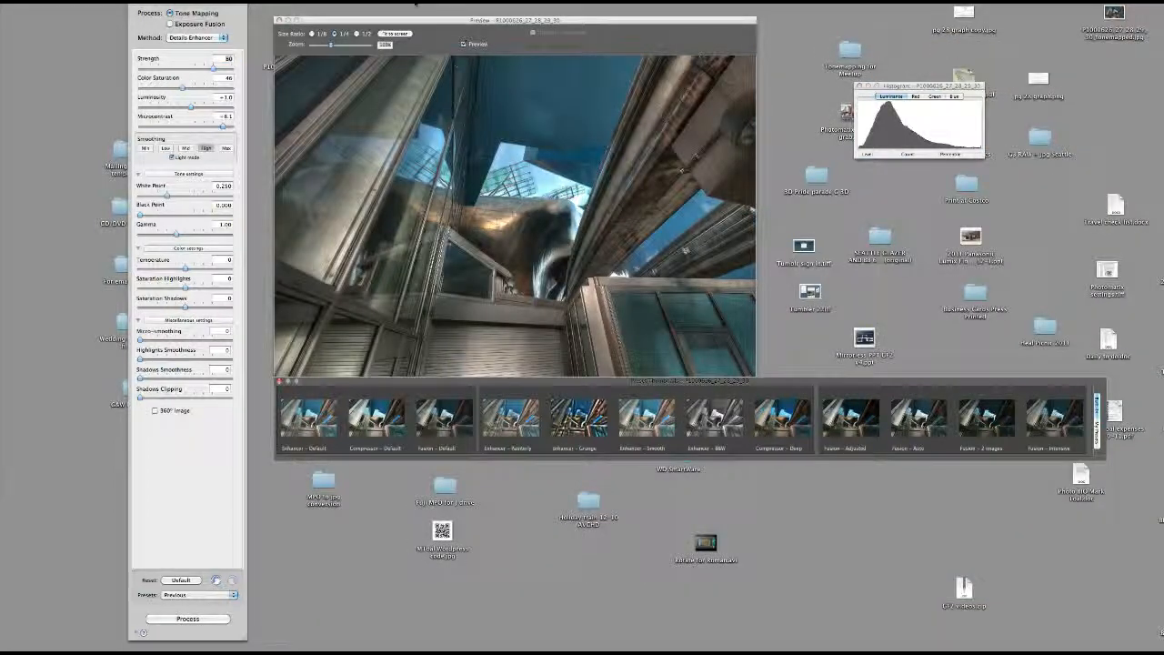
drag(414, 20, 424, 8)
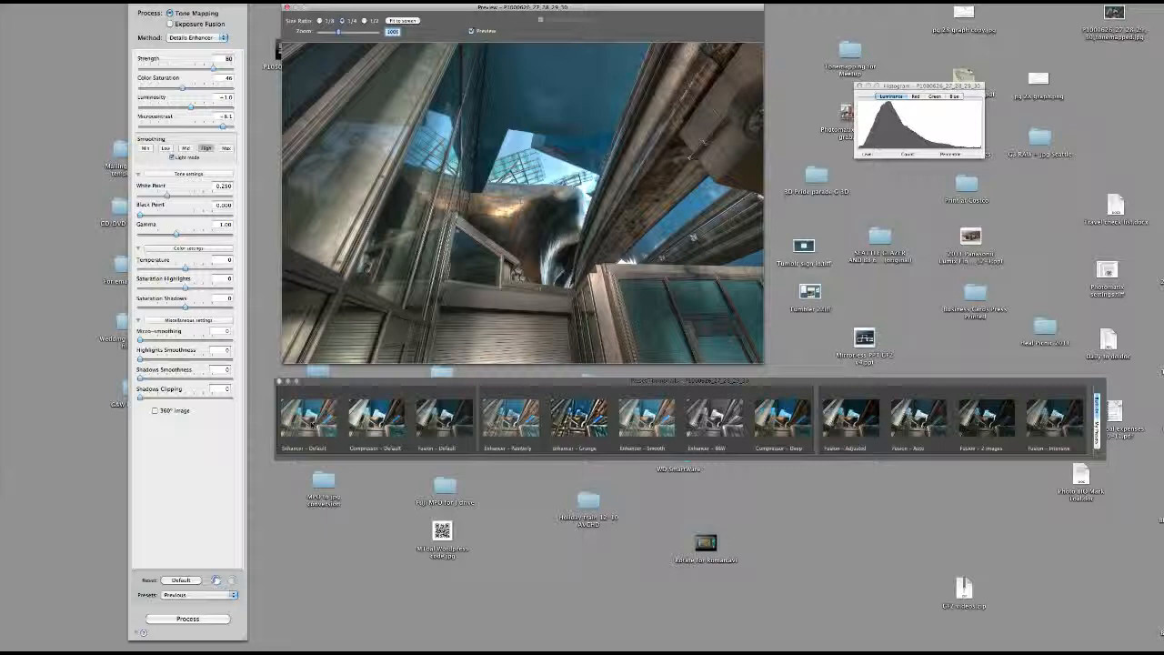
Preview the Compressor and Fusion defaults, the Painterly, Grunge, Smooth and B&W Enhancer presets, and Compressor - Deep
click(371, 423)
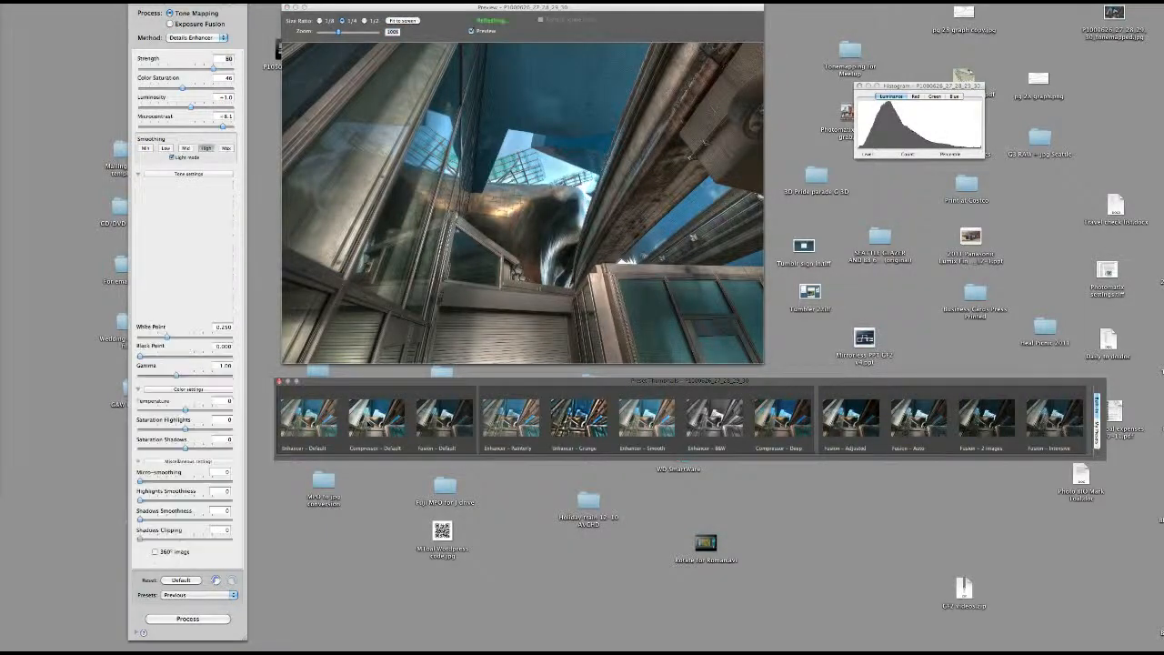
click(444, 419)
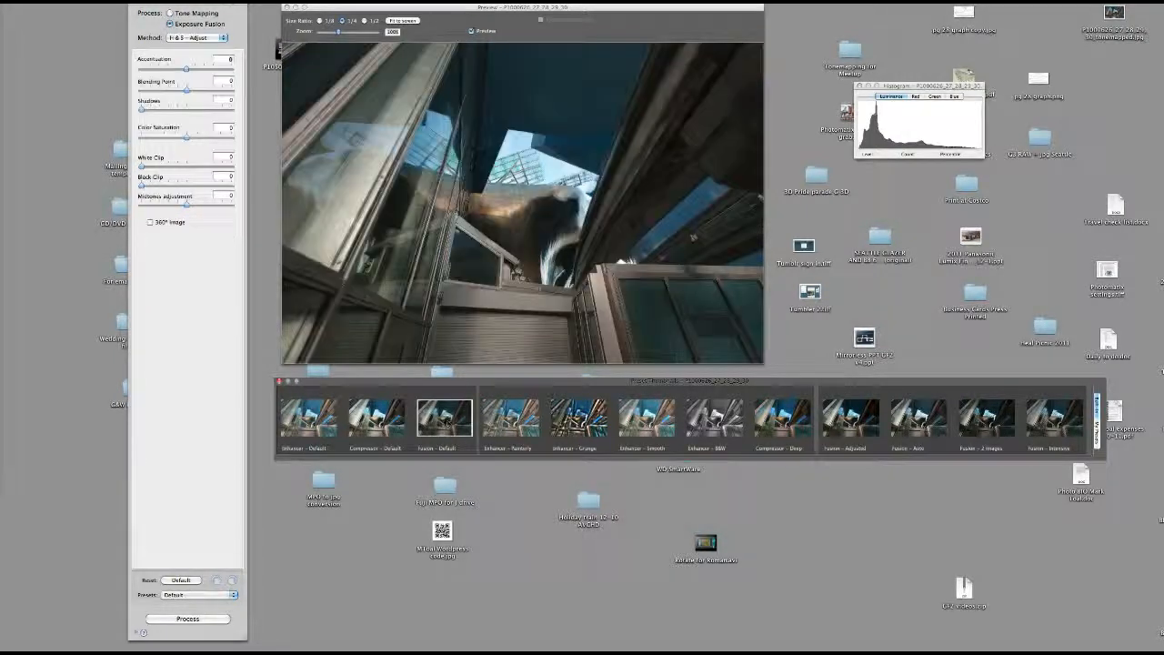
click(509, 420)
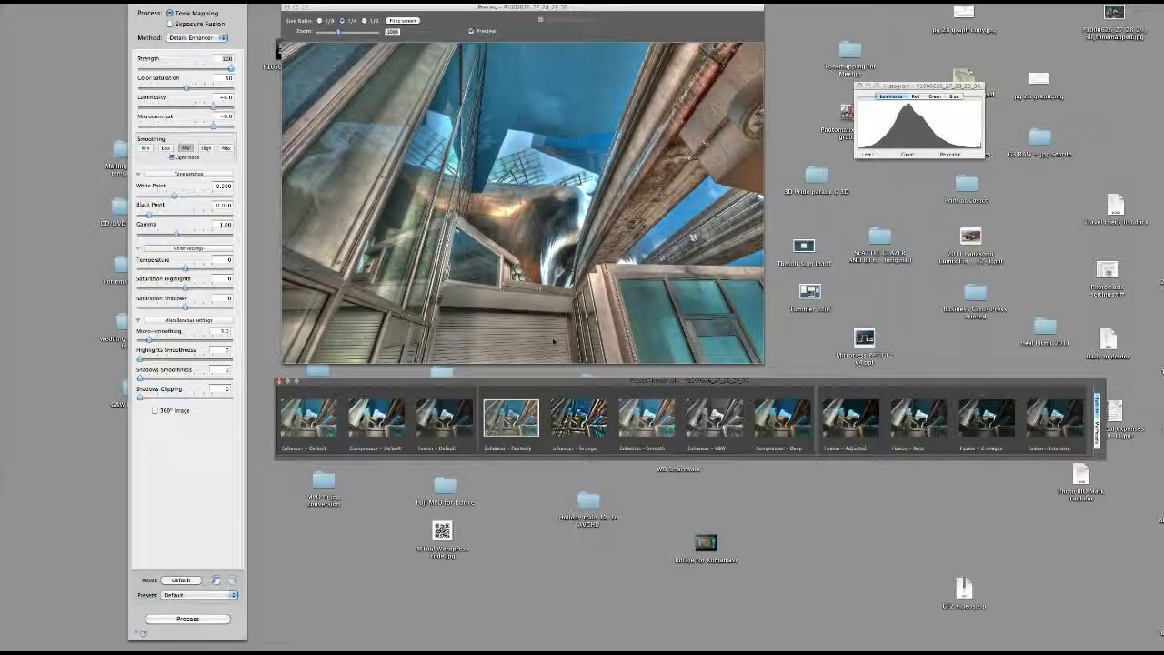
click(579, 418)
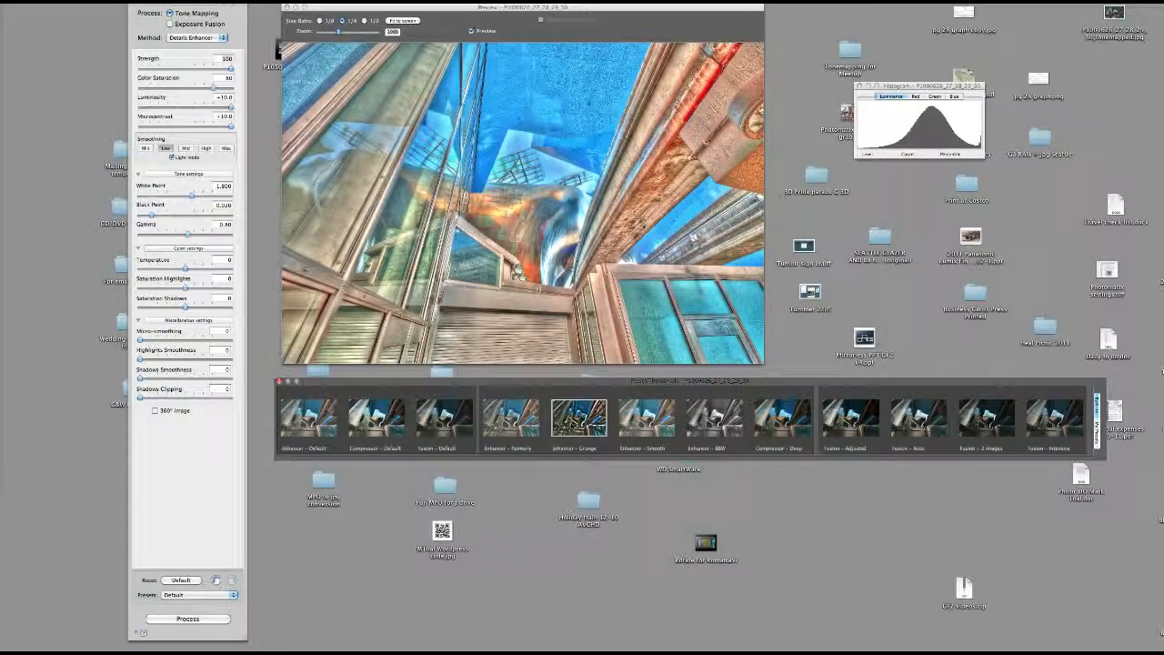
click(644, 418)
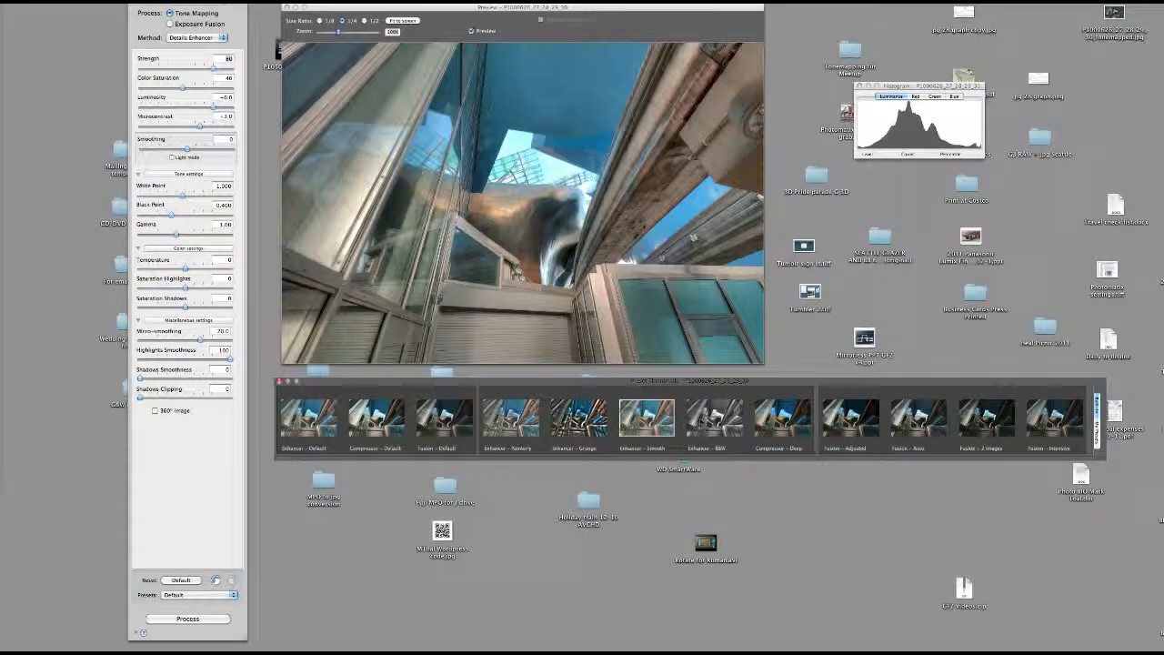
click(715, 418)
click(784, 418)
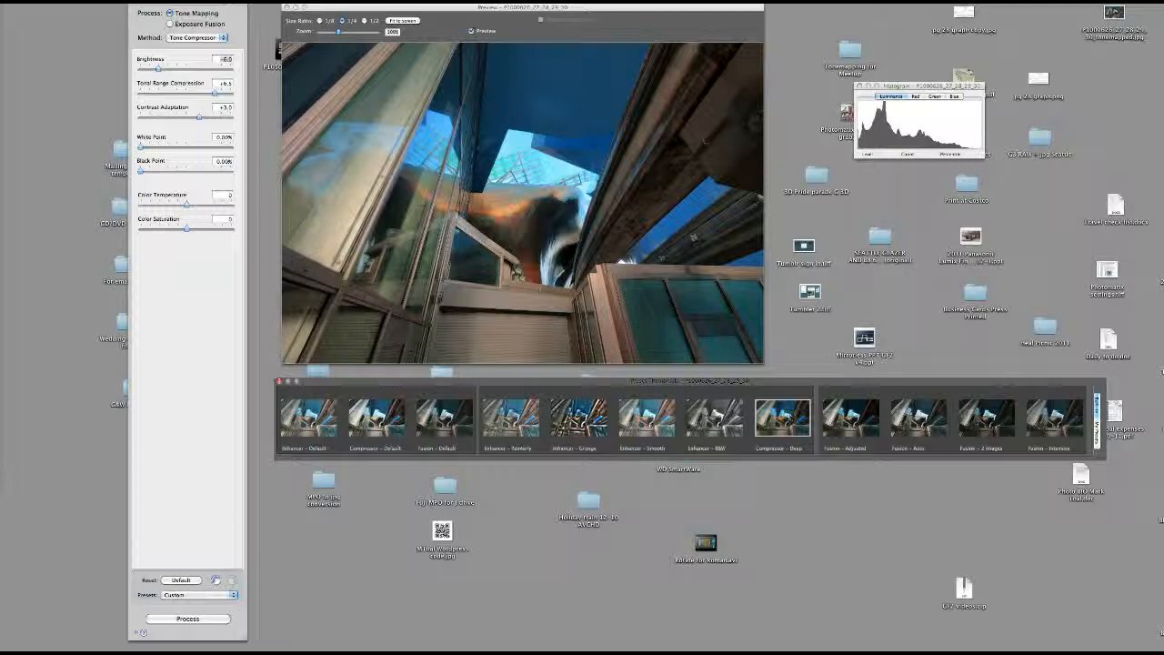
click(715, 418)
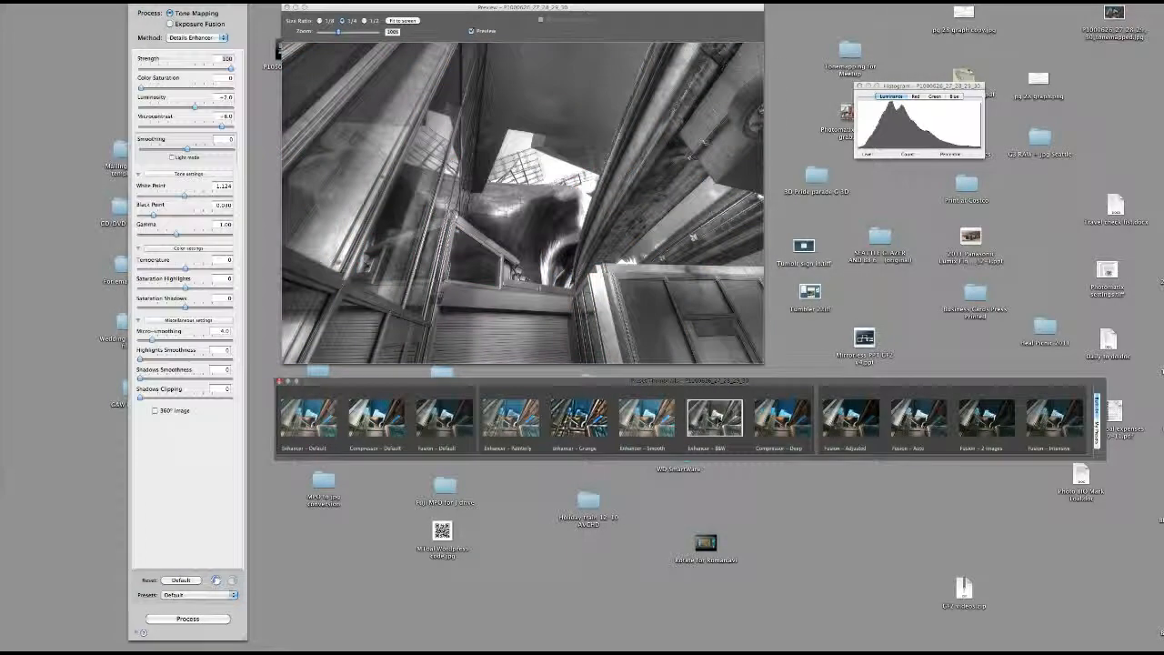
Apply the Enhancer - Default preset, compare it with Exposure Fusion, and return the process to Tone Mapping
click(309, 419)
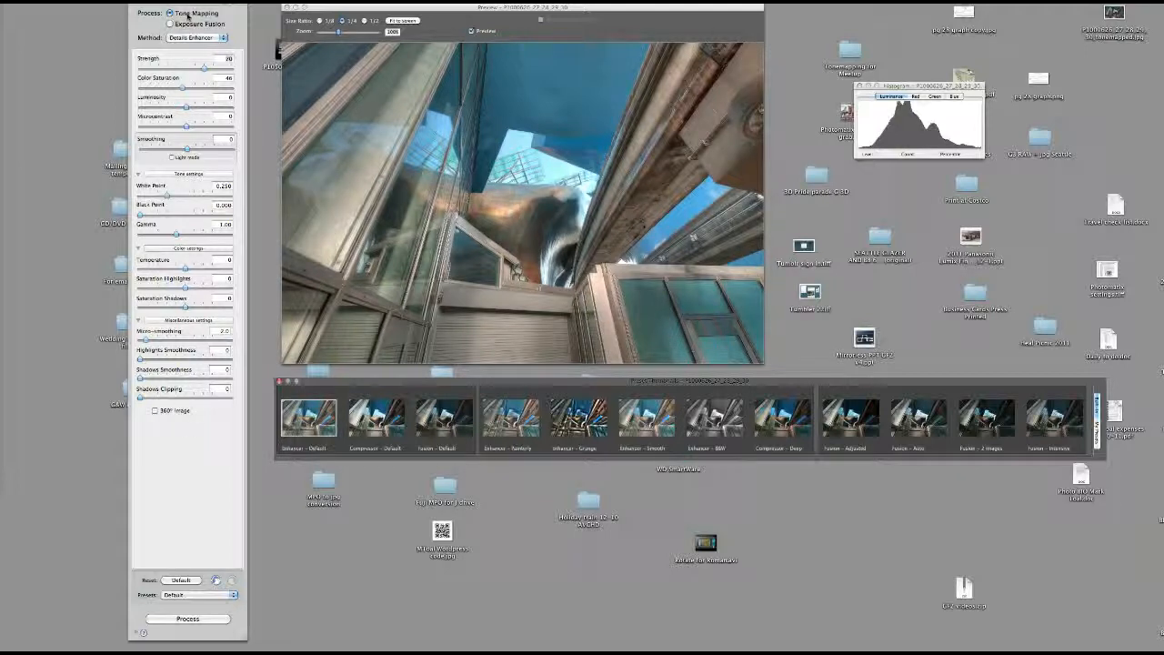
click(187, 16)
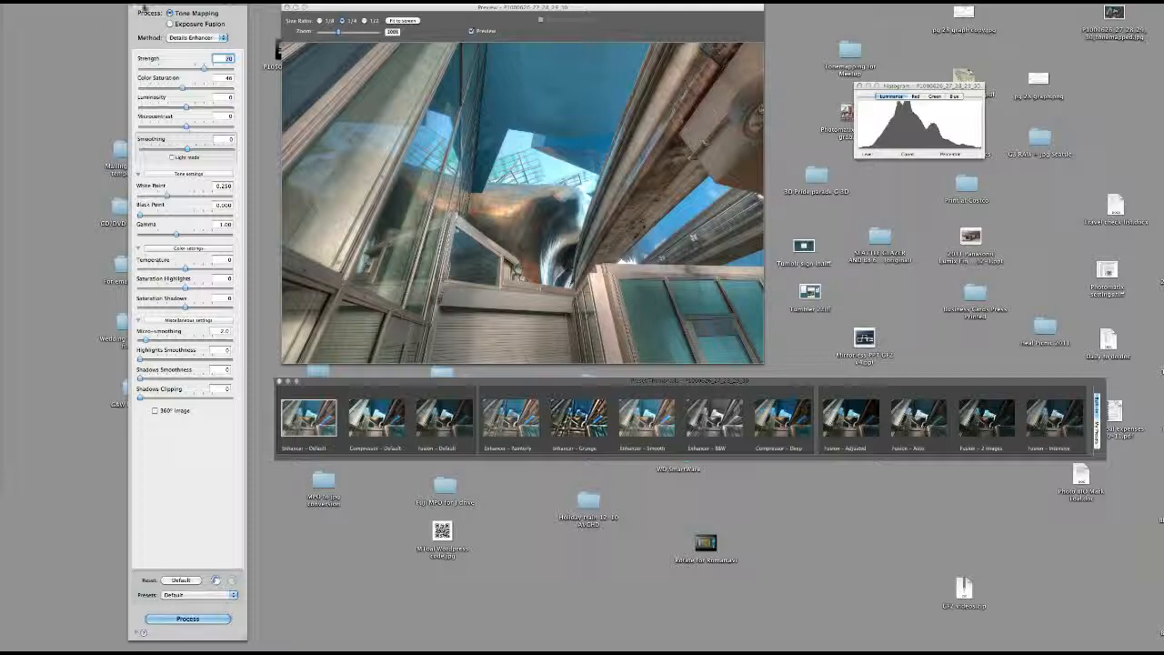
click(182, 24)
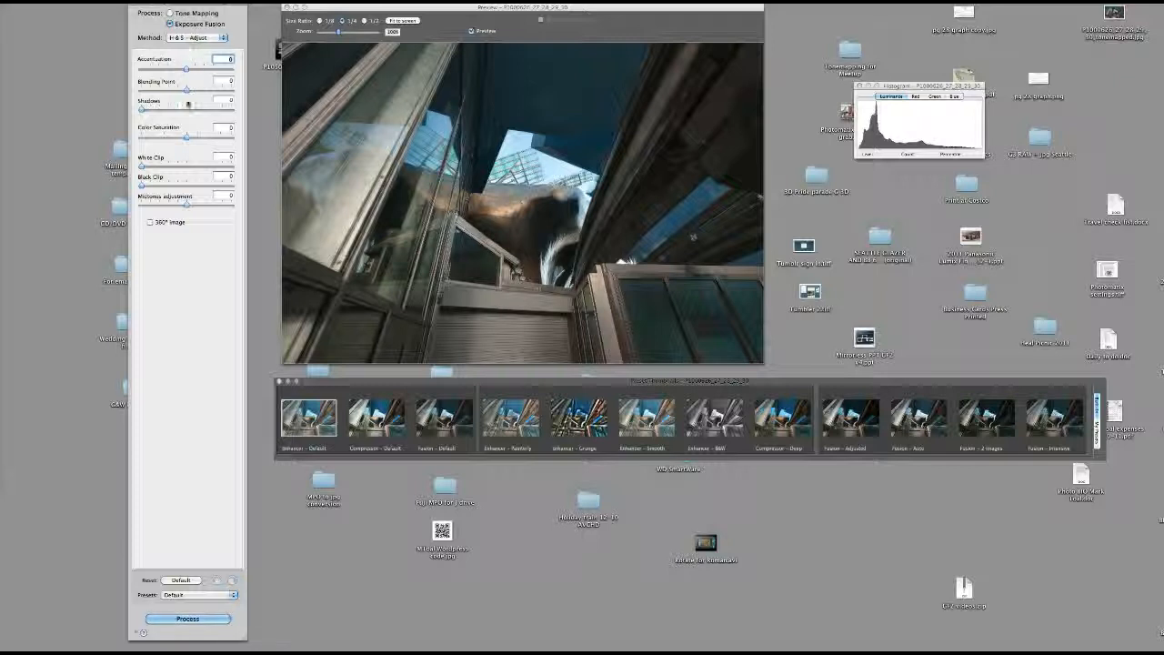
click(187, 14)
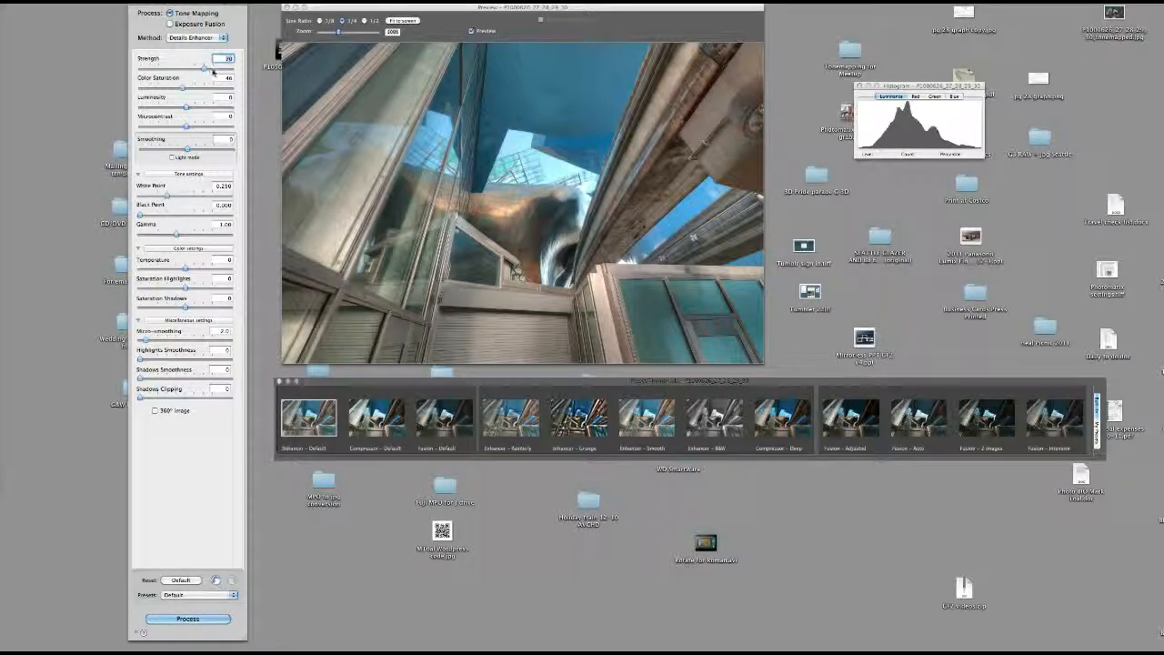
Try Strength at both extremes, then set it to about 80 and Microcontrast to about +6.8
drag(211, 70, 232, 70)
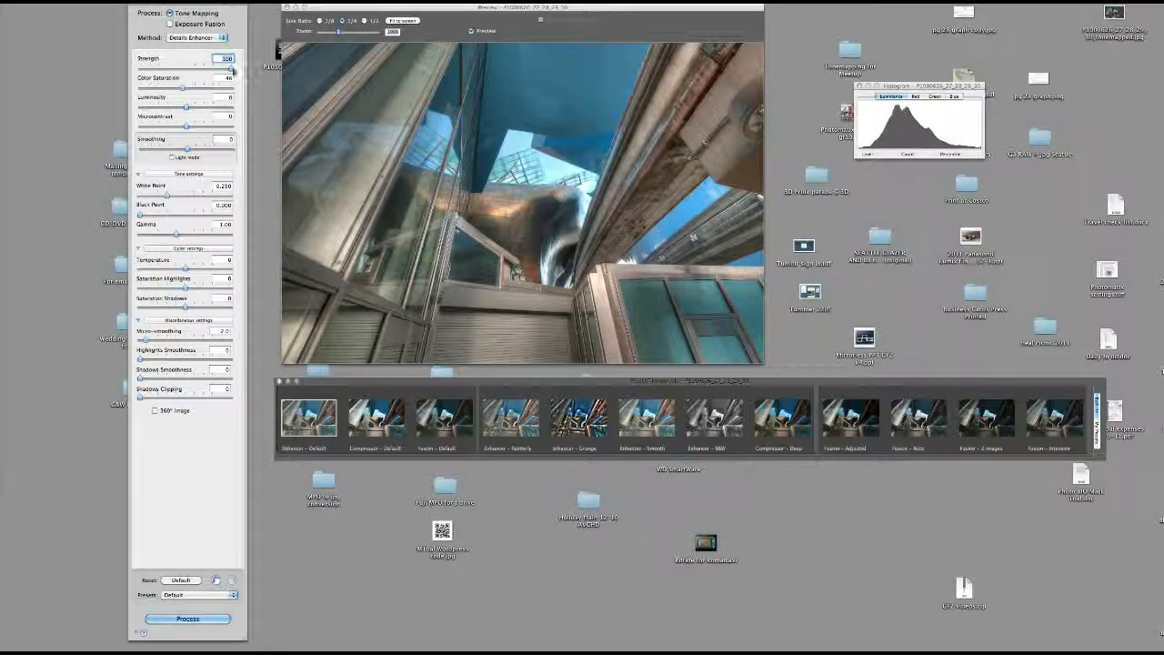
drag(232, 69, 140, 70)
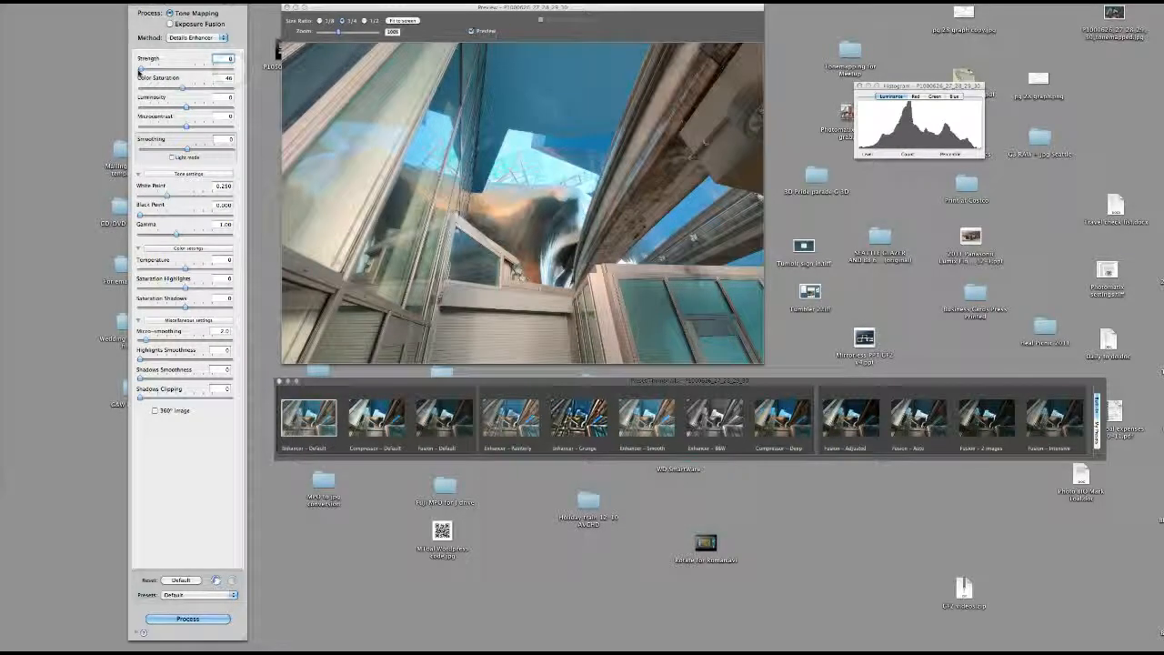
drag(139, 70, 236, 74)
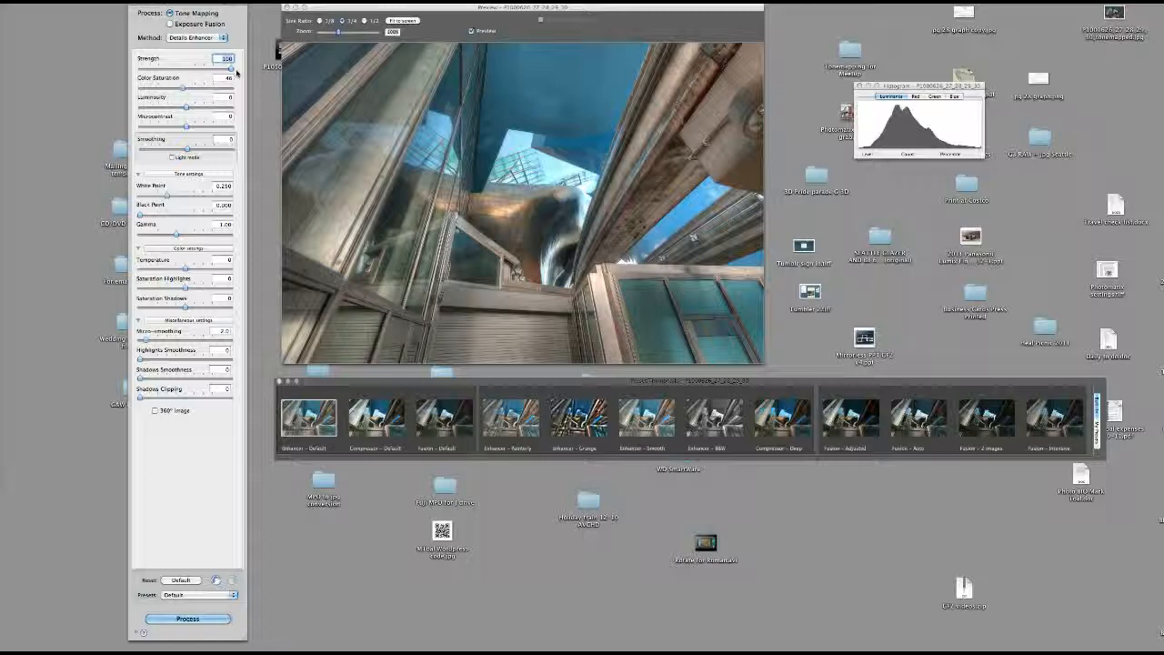
drag(234, 71, 212, 73)
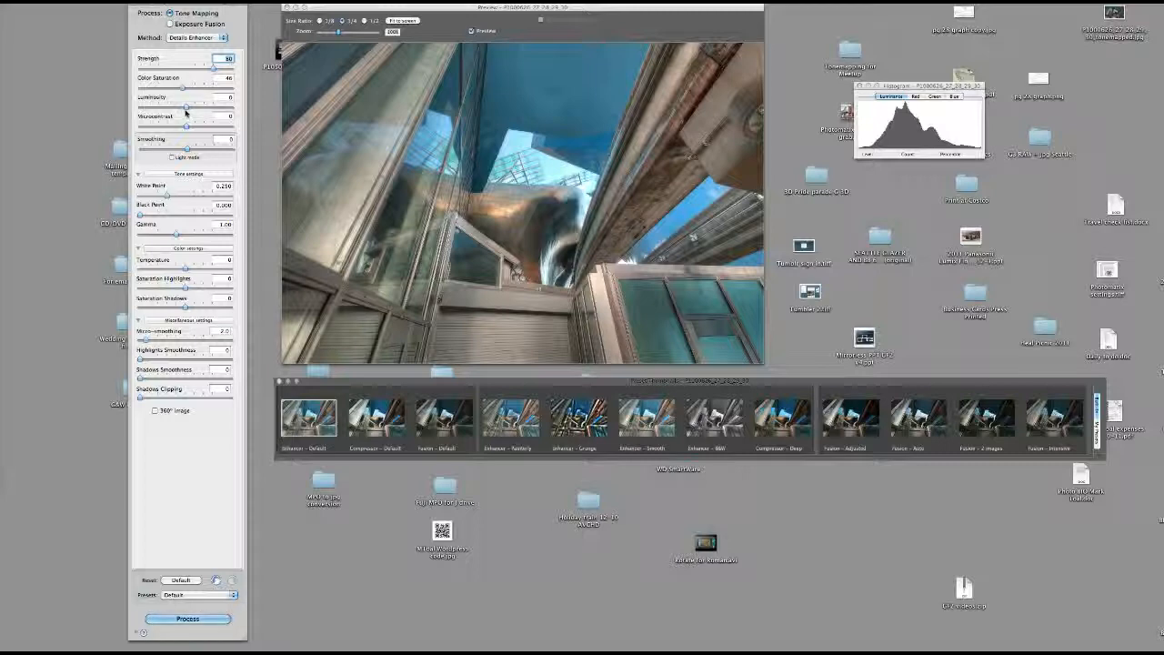
click(228, 128)
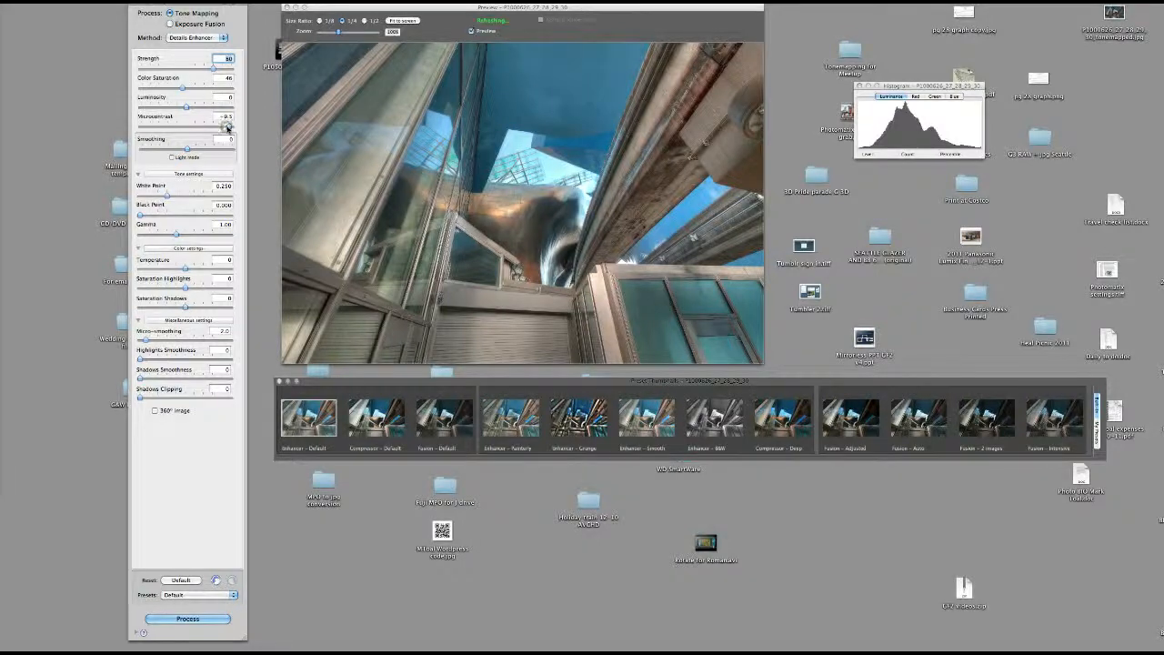
click(217, 129)
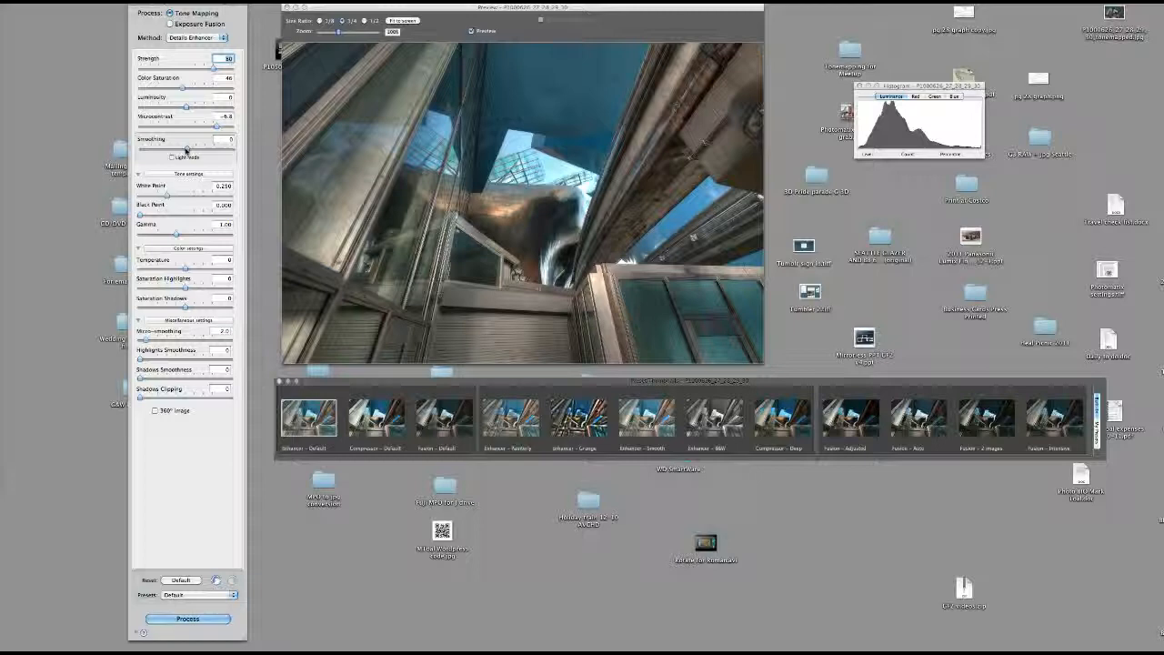
Try Smoothing at -10 and +10, then switch the smoothing control to Light Mode
drag(187, 150, 136, 153)
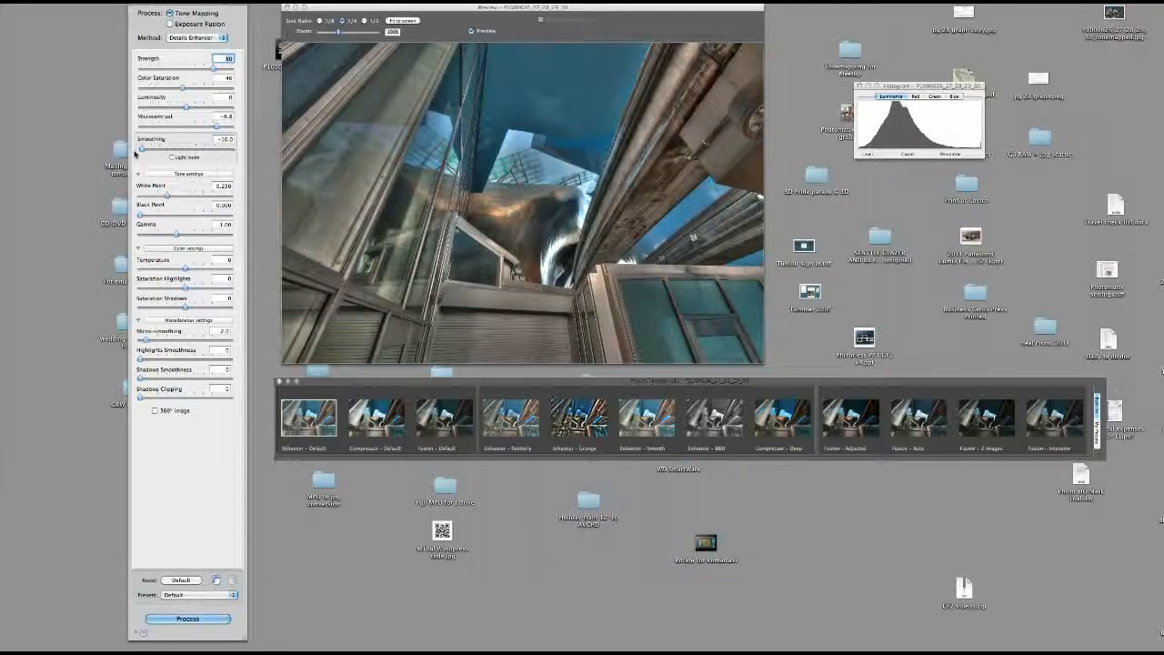
drag(142, 152, 233, 155)
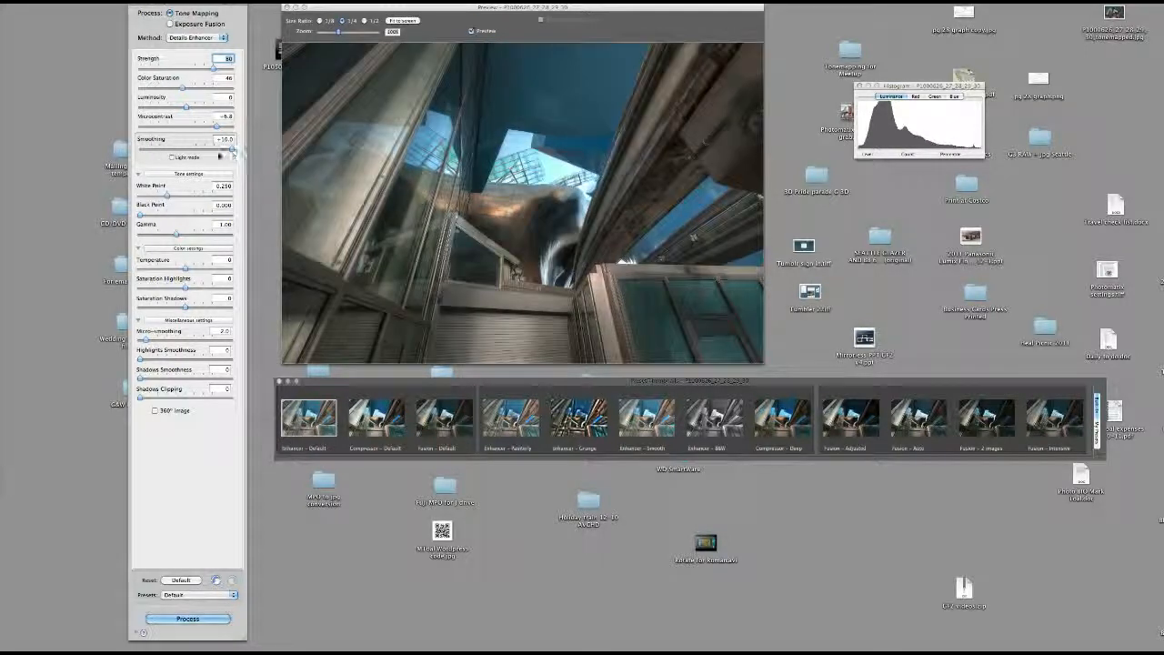
click(172, 158)
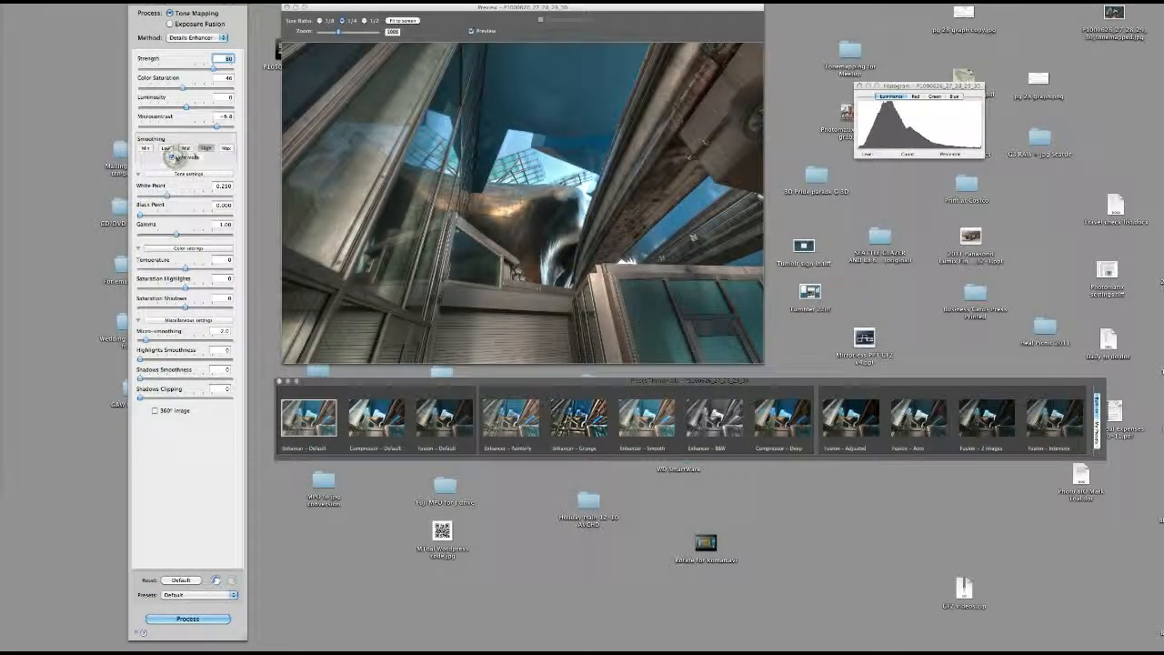
Compare the Max and Min smoothing levels, set Smoothing to High, and process the tone-mapped image
click(226, 150)
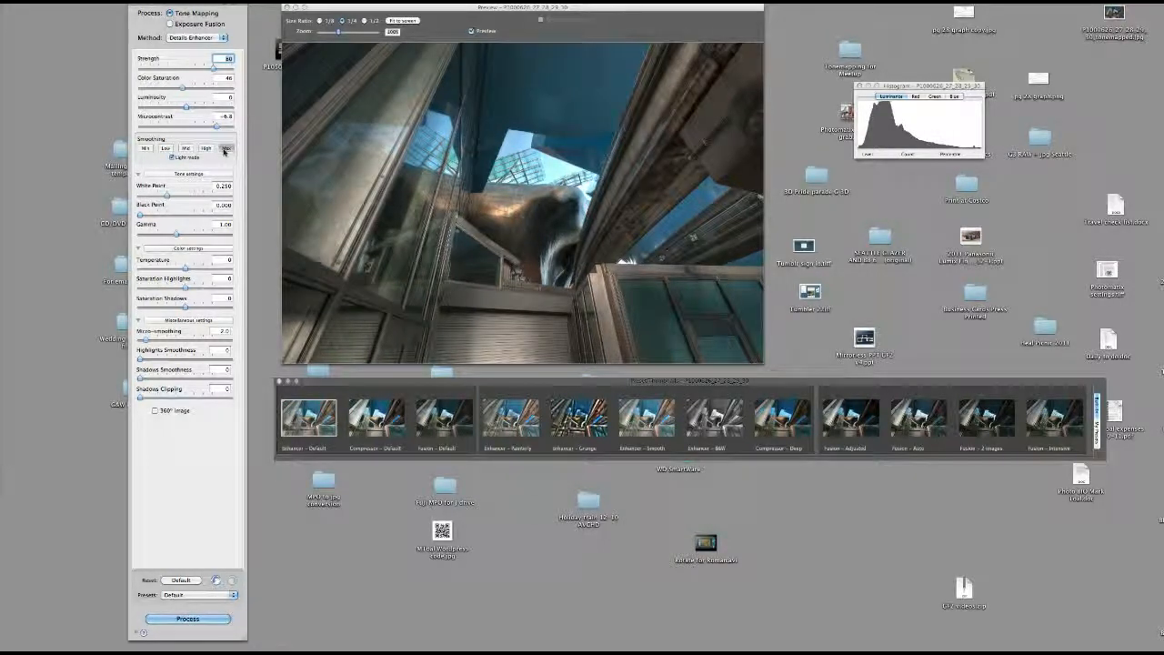
click(144, 148)
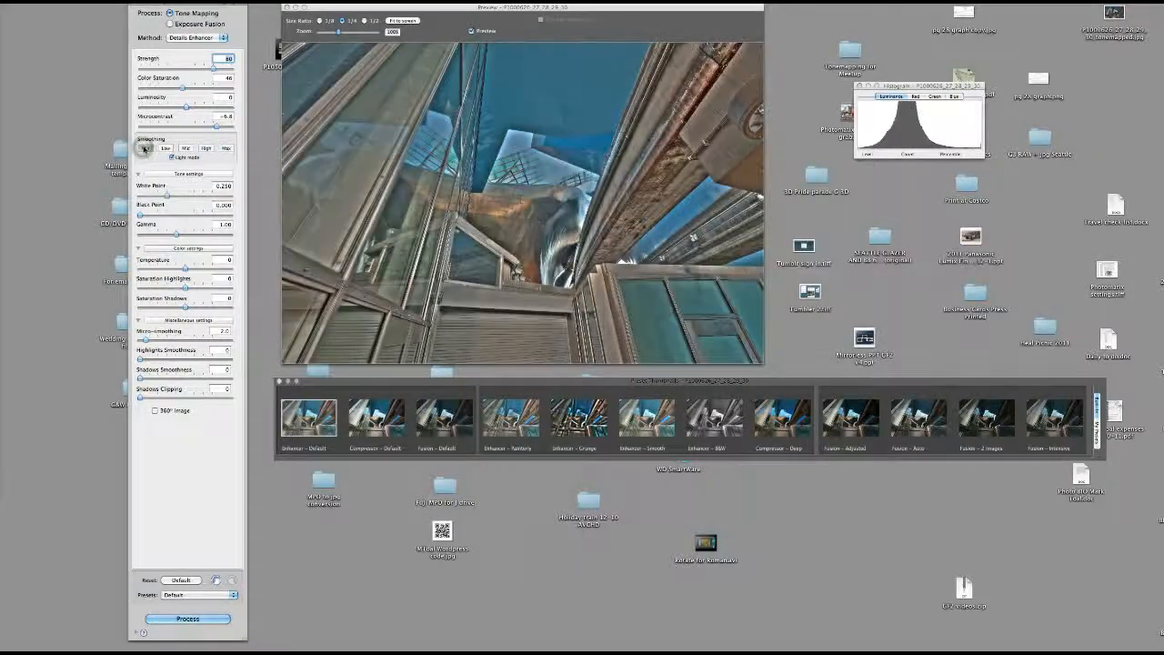
click(226, 149)
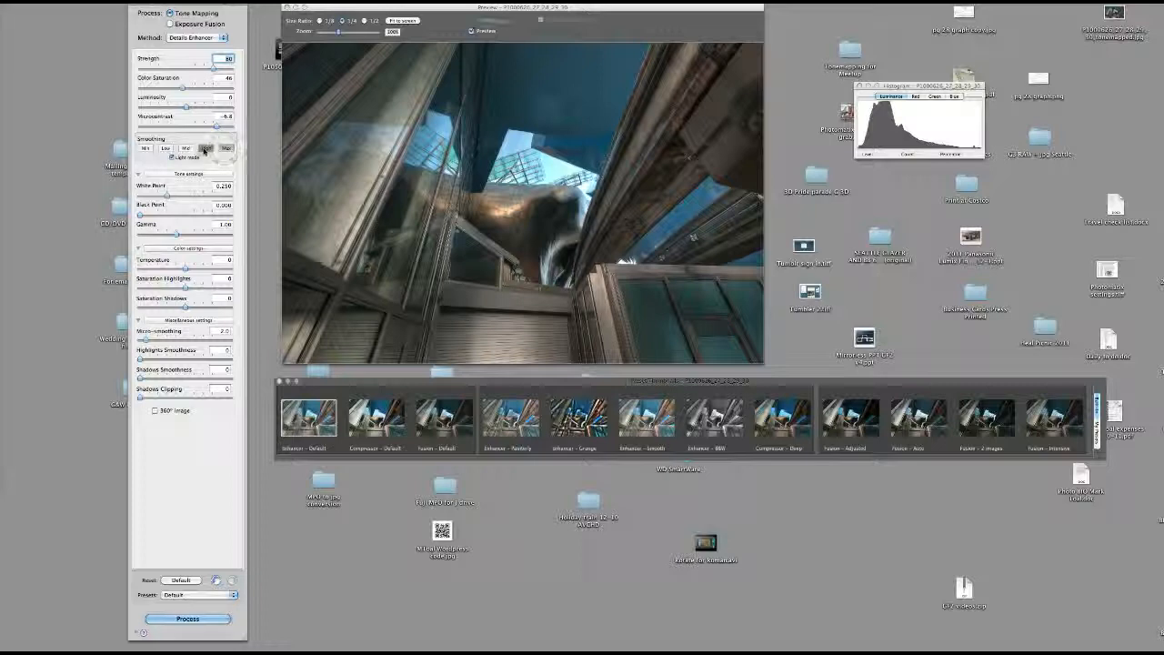
click(206, 148)
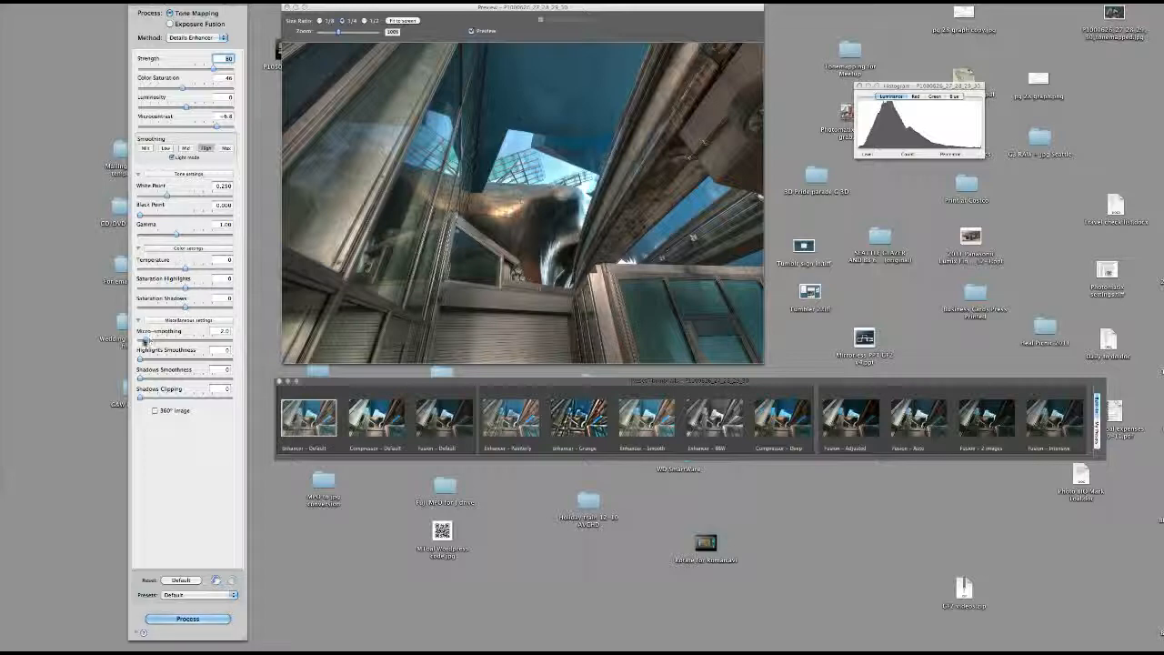
mouse_move(142, 341)
mouse_down()
mouse_move(147, 333)
mouse_move(144, 342)
mouse_up()
click(188, 620)
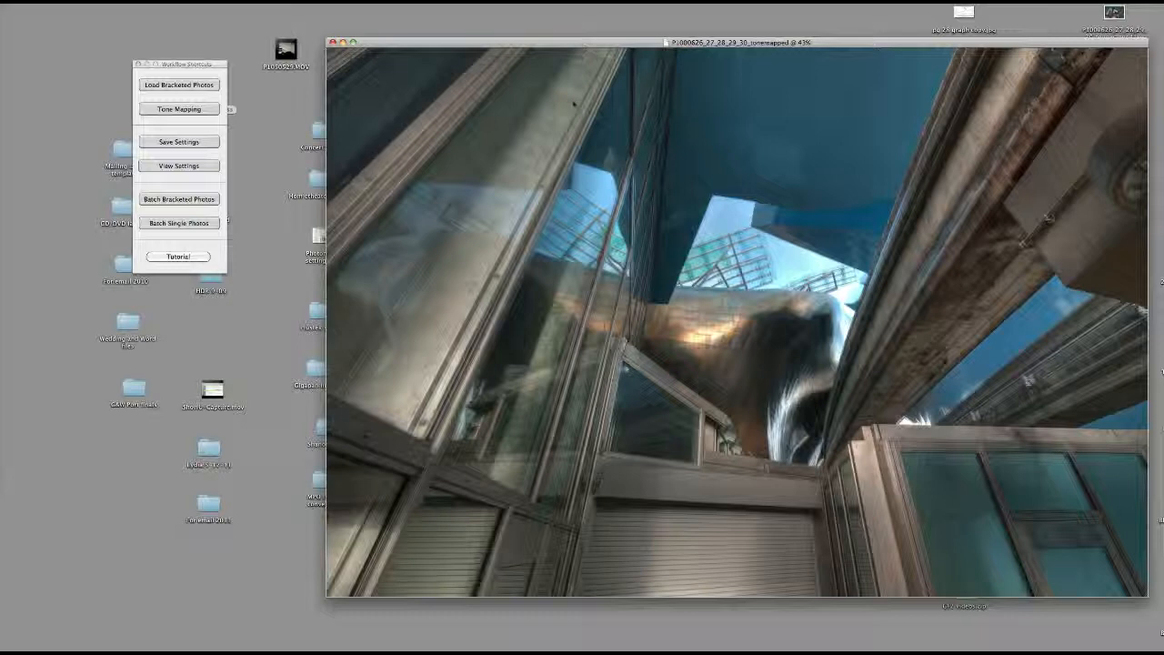
Save the tone-mapped image to the Desktop as a JPEG, replacing the existing file and opening it in Adobe Photoshop CS5
click(90, 2)
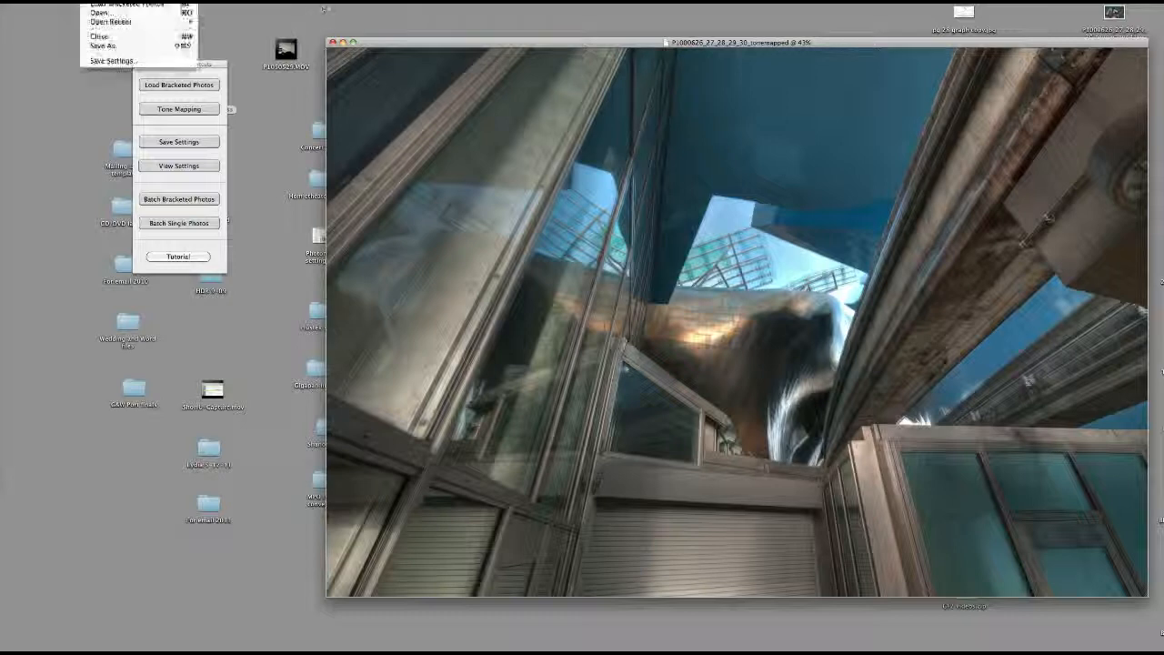
click(103, 46)
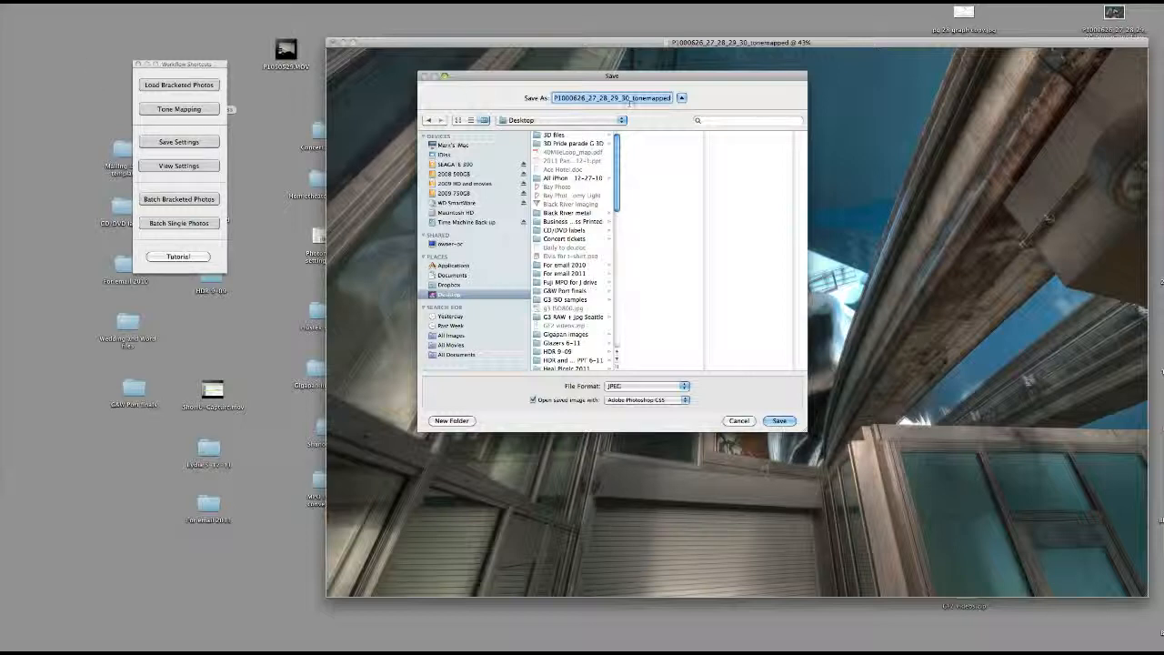
click(632, 388)
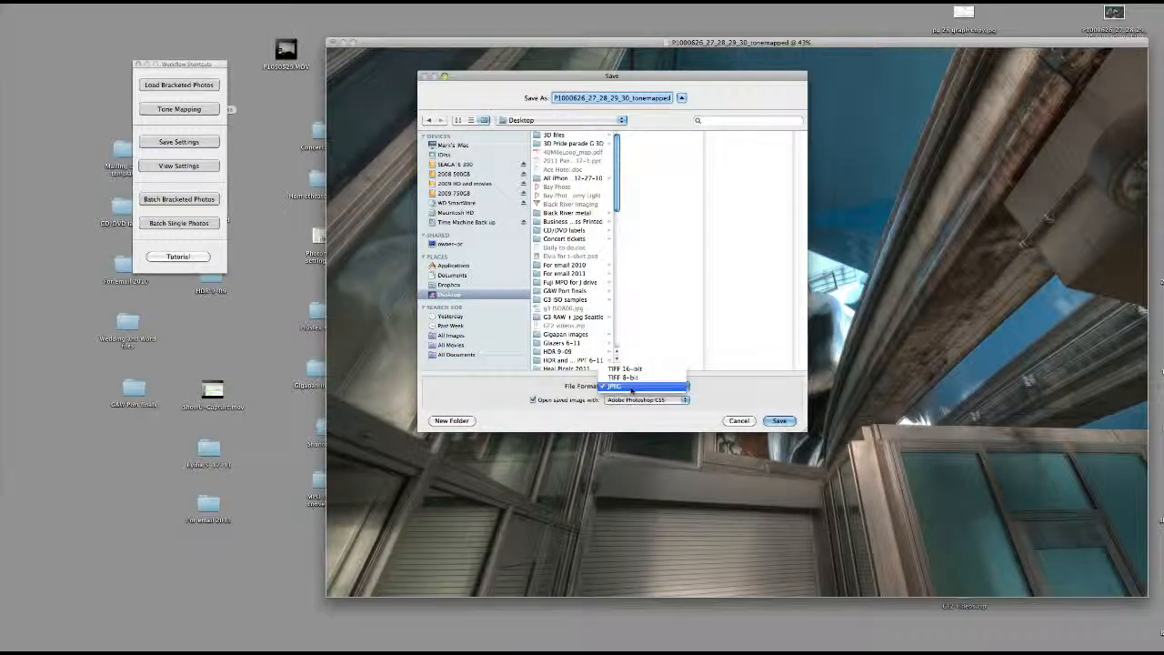
click(632, 388)
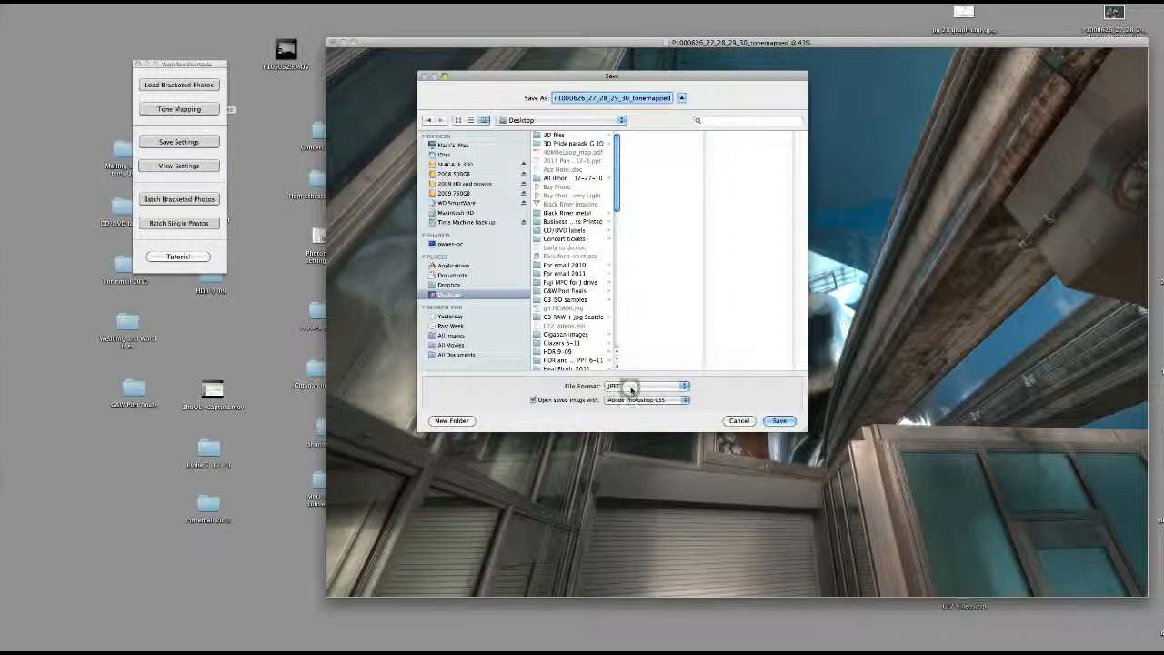
click(635, 401)
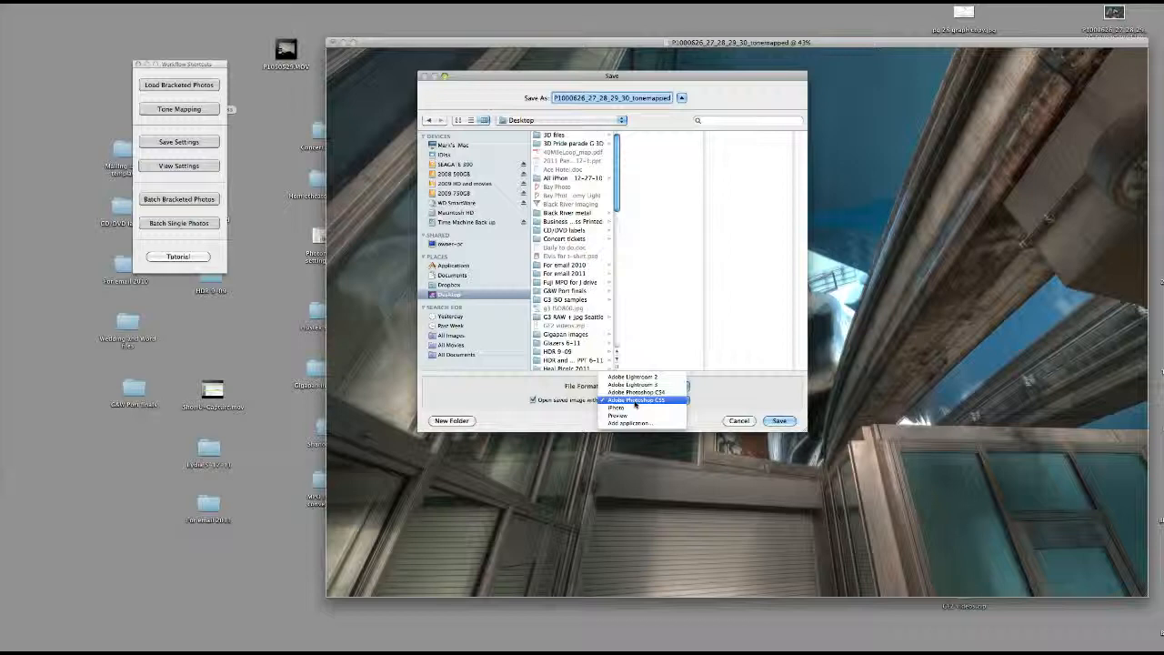
click(634, 401)
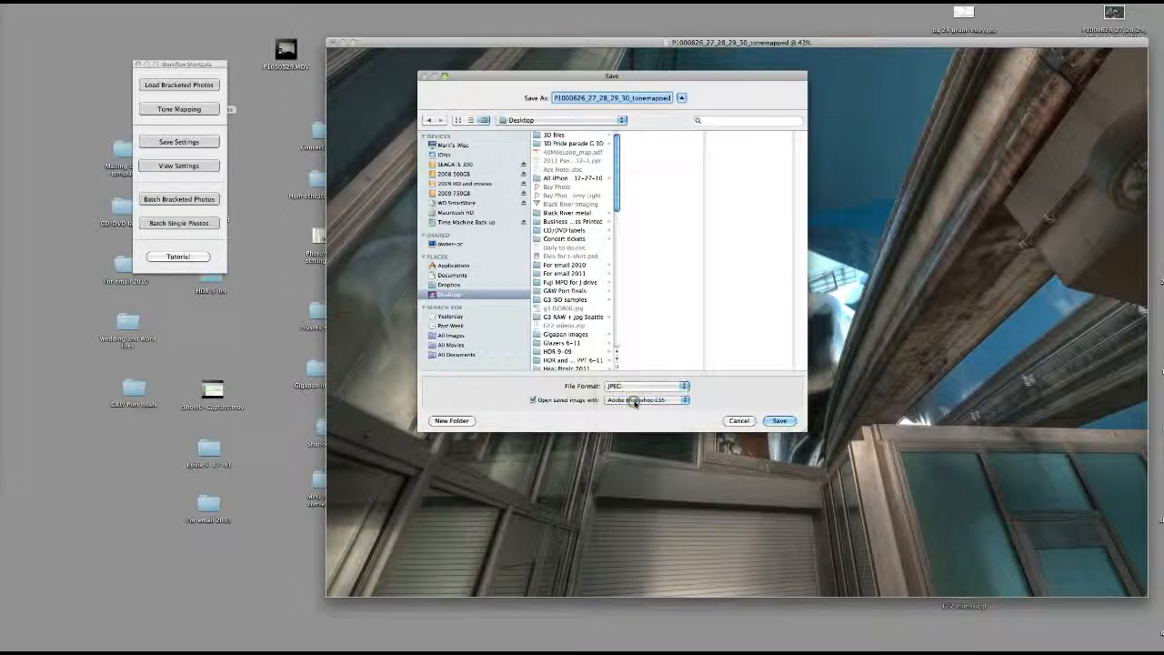
click(778, 422)
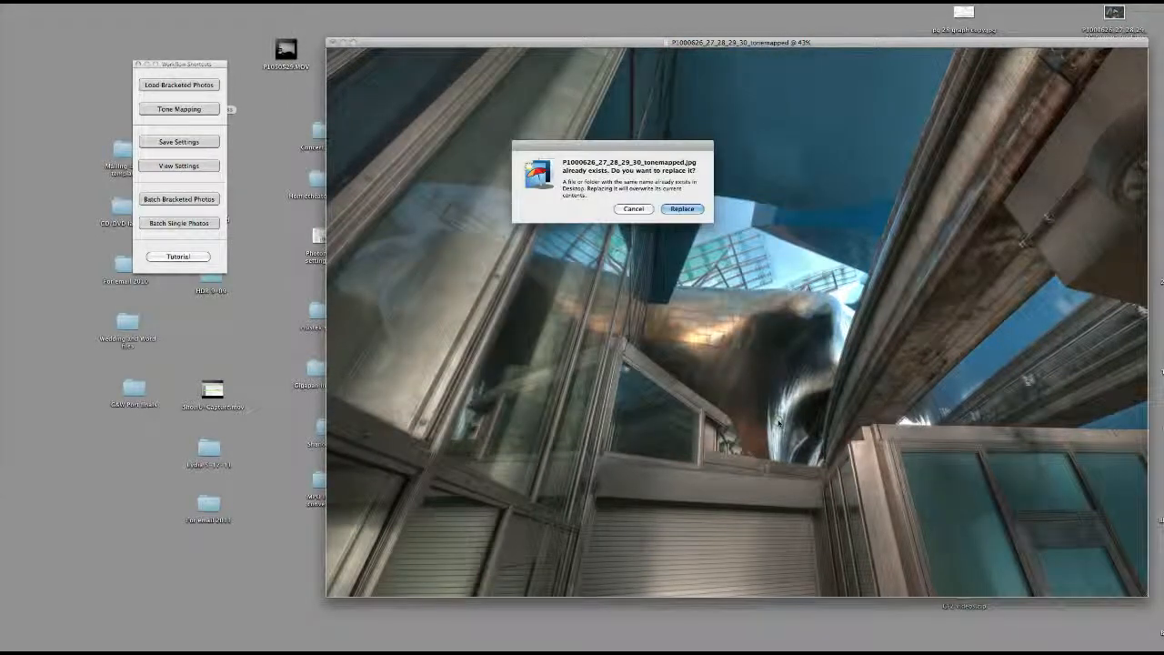
click(681, 210)
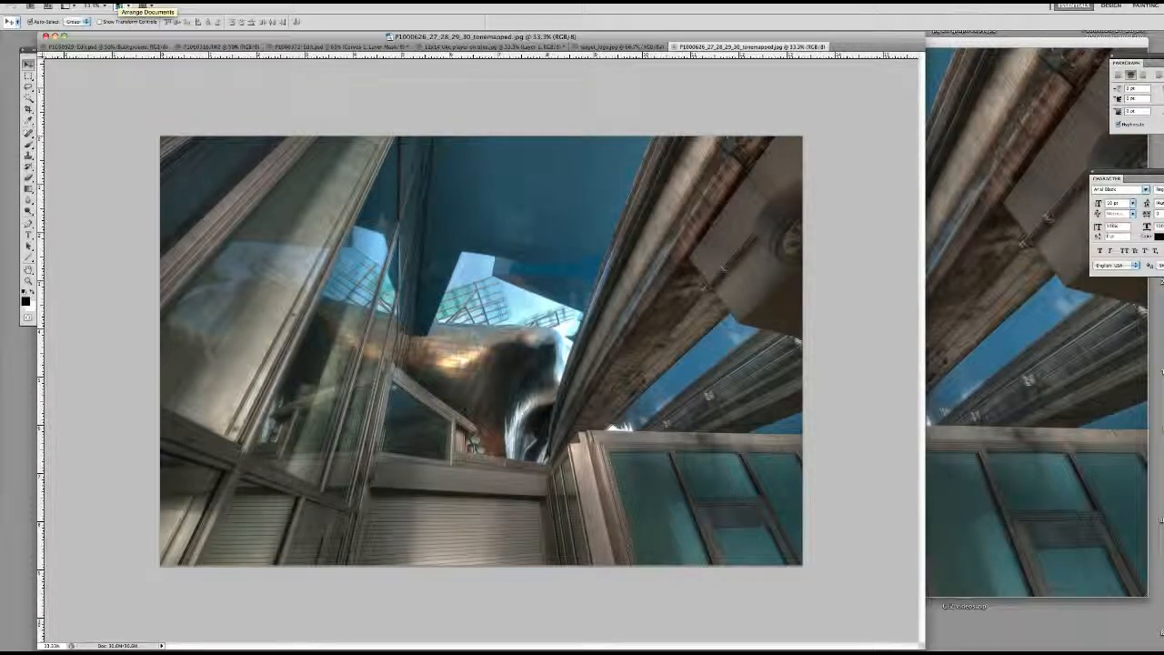
Apply a Curves adjustment that holds down the shadows and raises the RGB midtones from input 107 to output 140
click(119, 6)
click(109, 2)
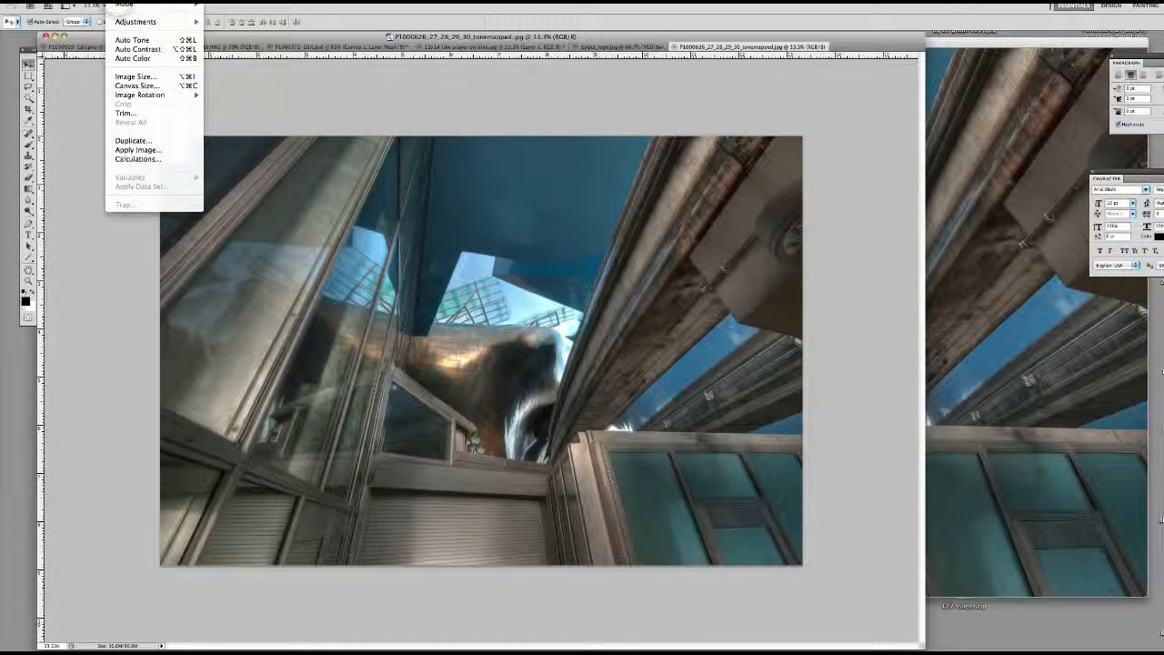
mouse_move(145, 21)
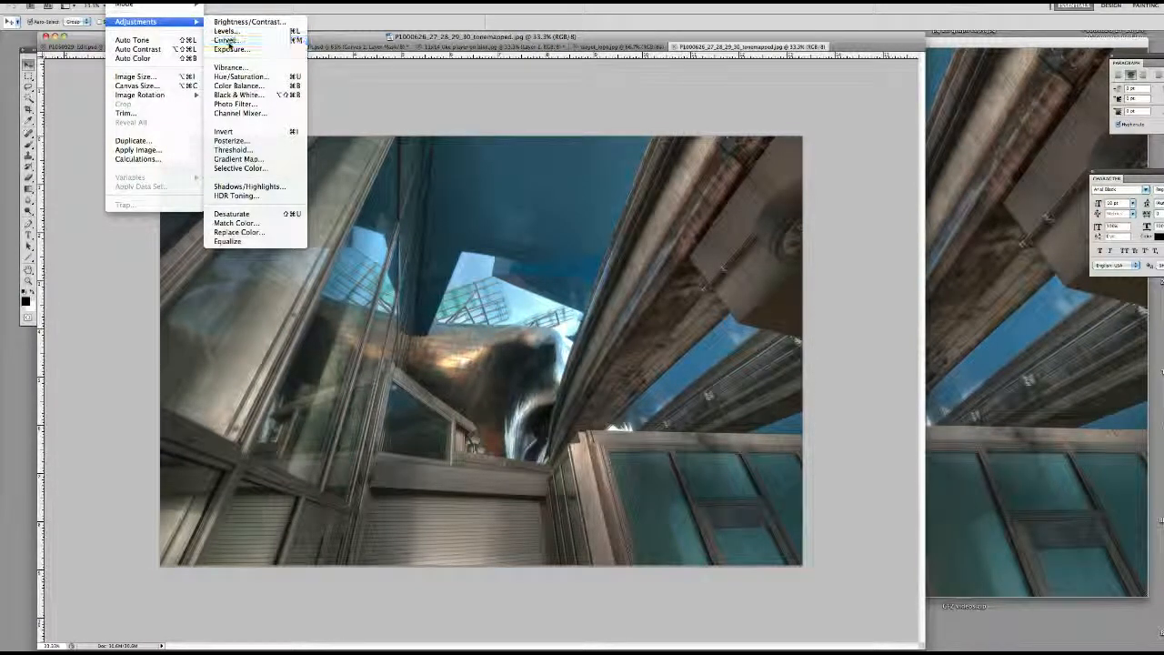
click(227, 40)
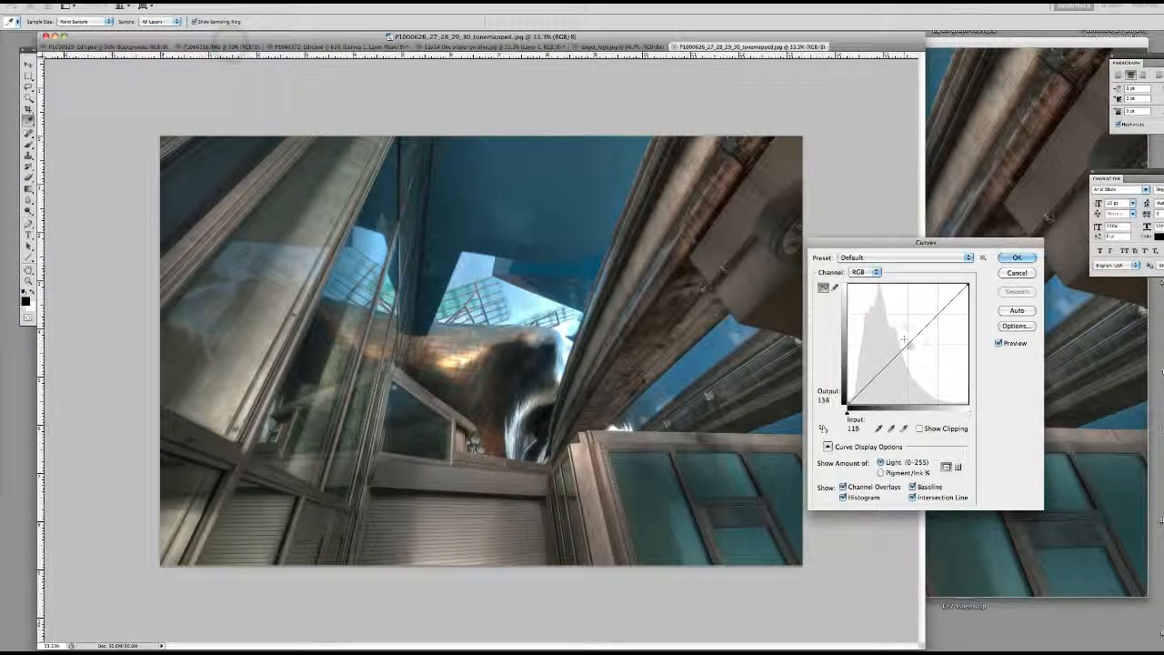
mouse_move(903, 349)
mouse_down()
mouse_move(897, 341)
mouse_move(870, 372)
mouse_move(896, 338)
mouse_up()
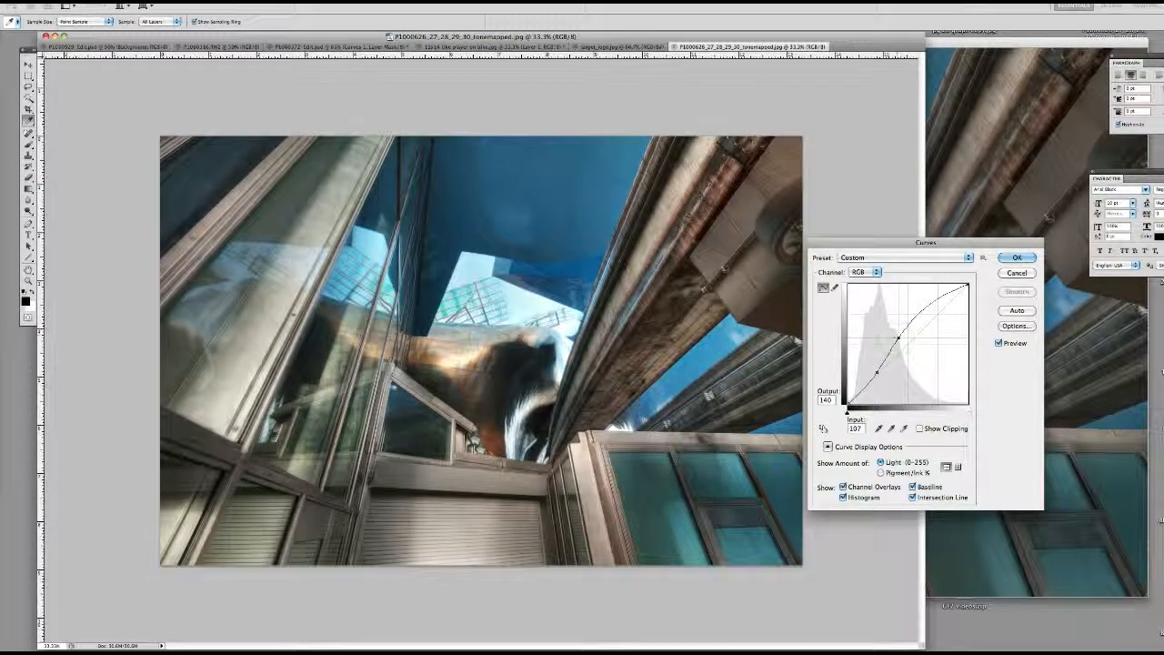
click(1008, 259)
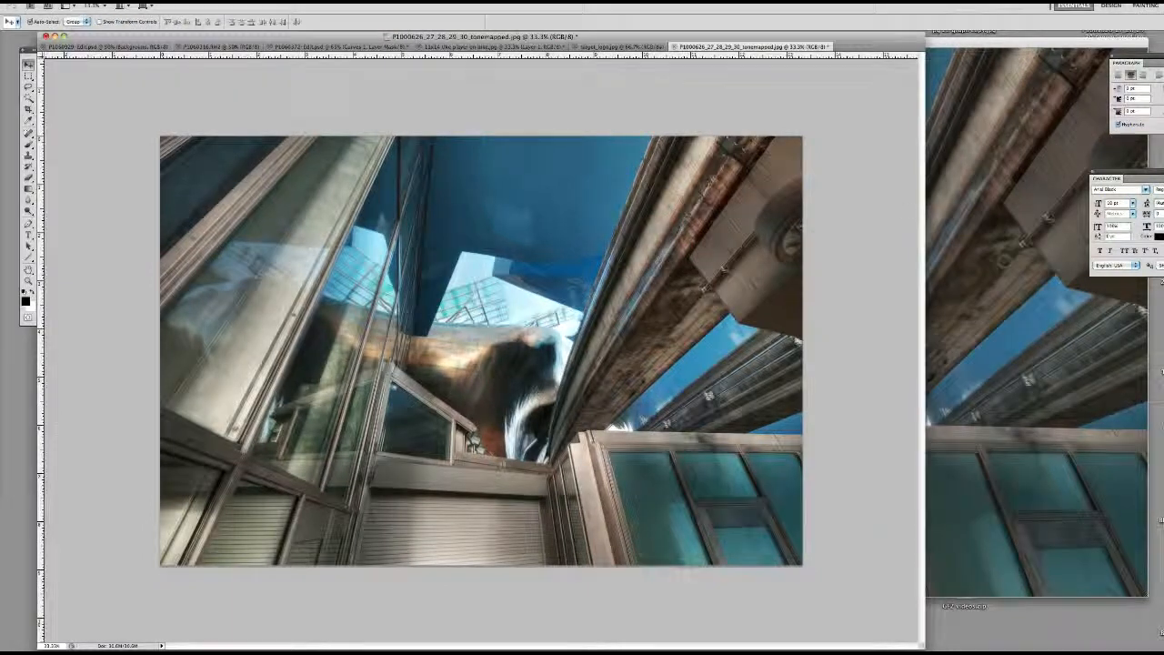
Apply a Color Balance adjustment to the midtones with color levels +9, 0 and -10
click(127, 2)
mouse_move(147, 25)
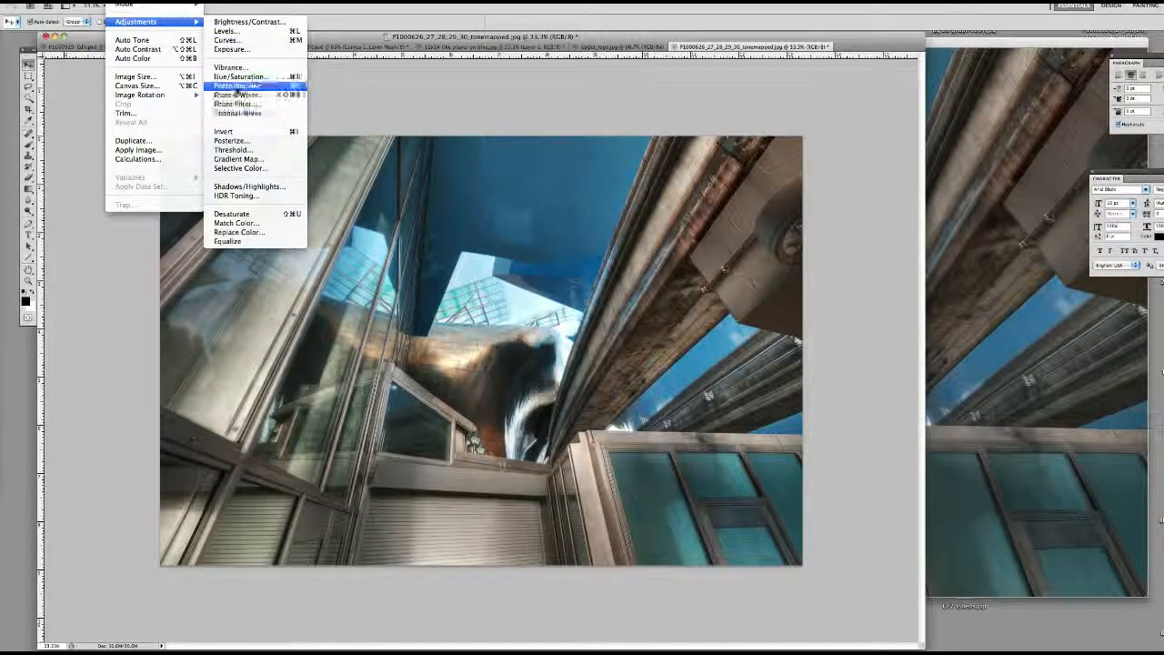
click(237, 86)
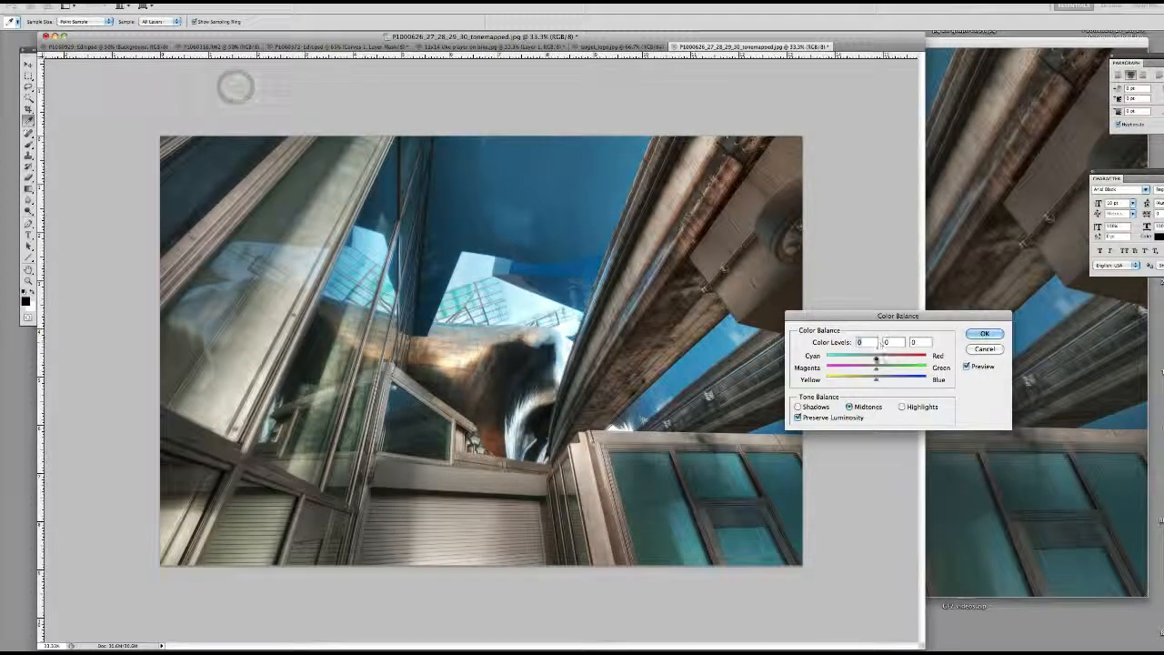
drag(876, 358, 873, 381)
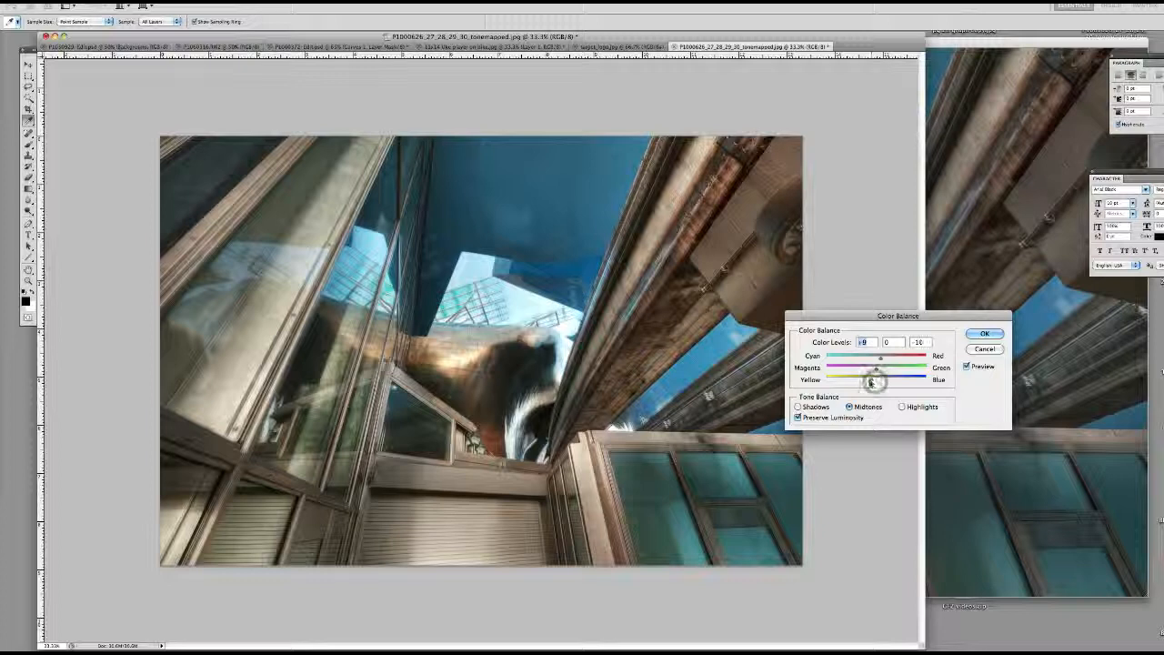
click(984, 334)
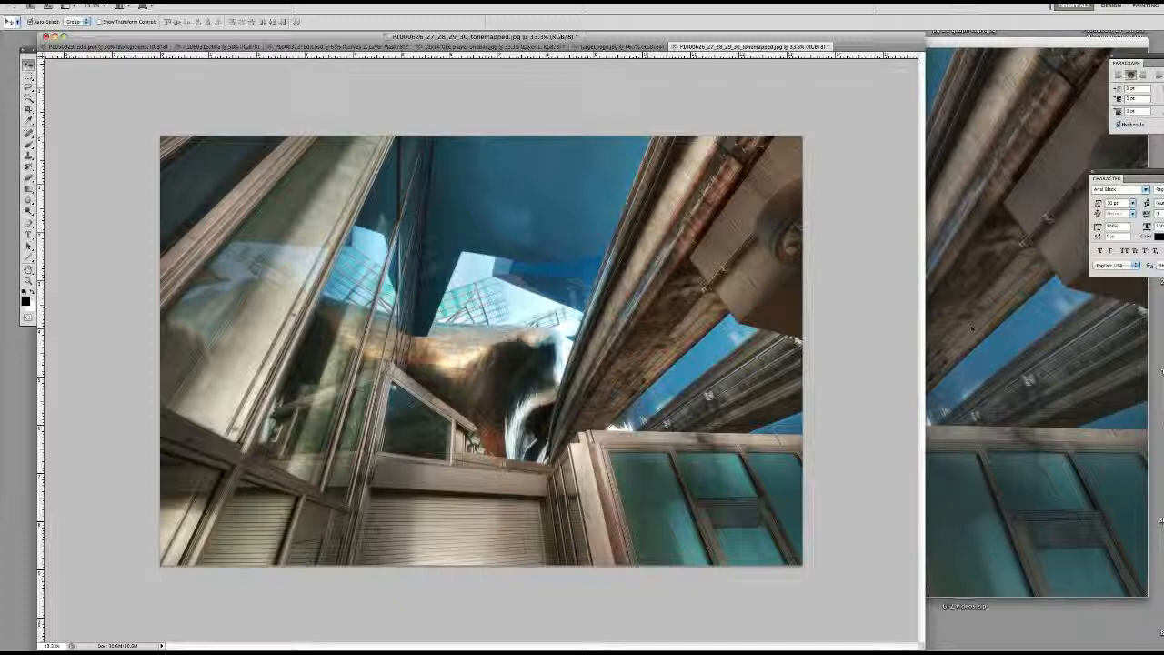
click(467, 649)
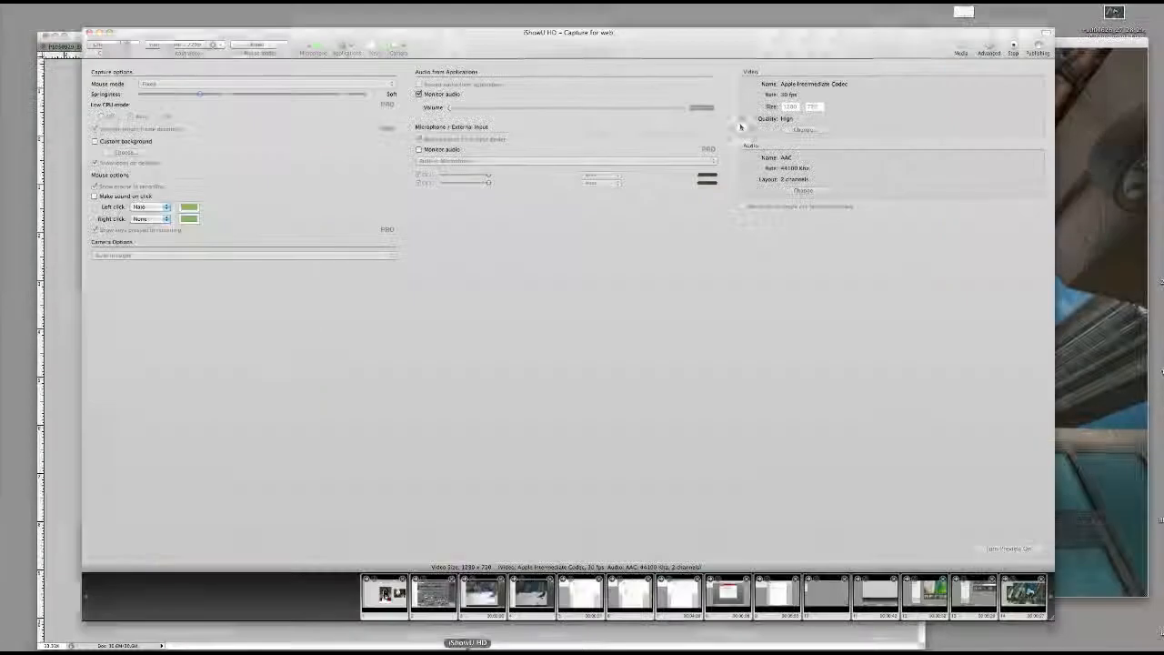